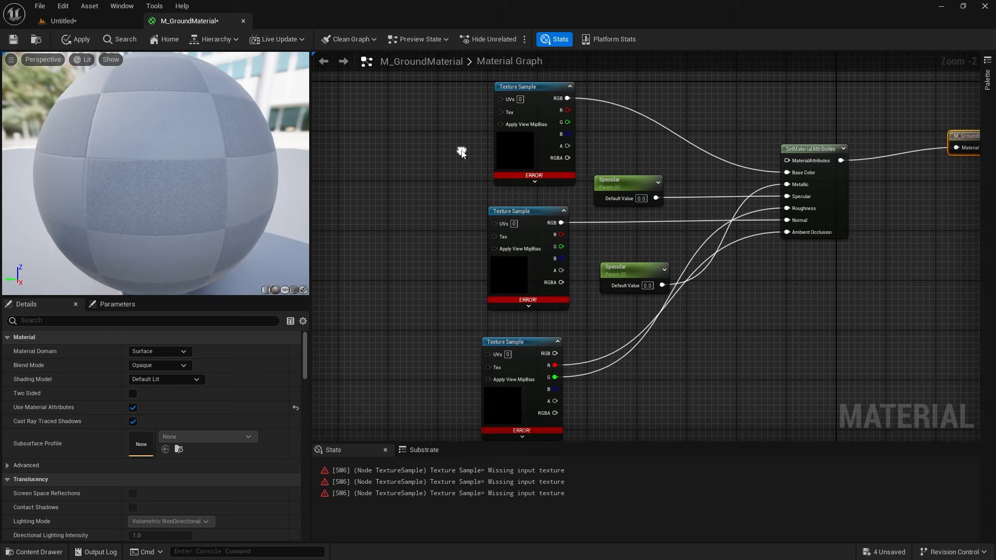
- Save the ground material despite its compilation errors, and save the untitled level as GroundMaterial in the WaterSystem/Level folder
left_click(19, 43)
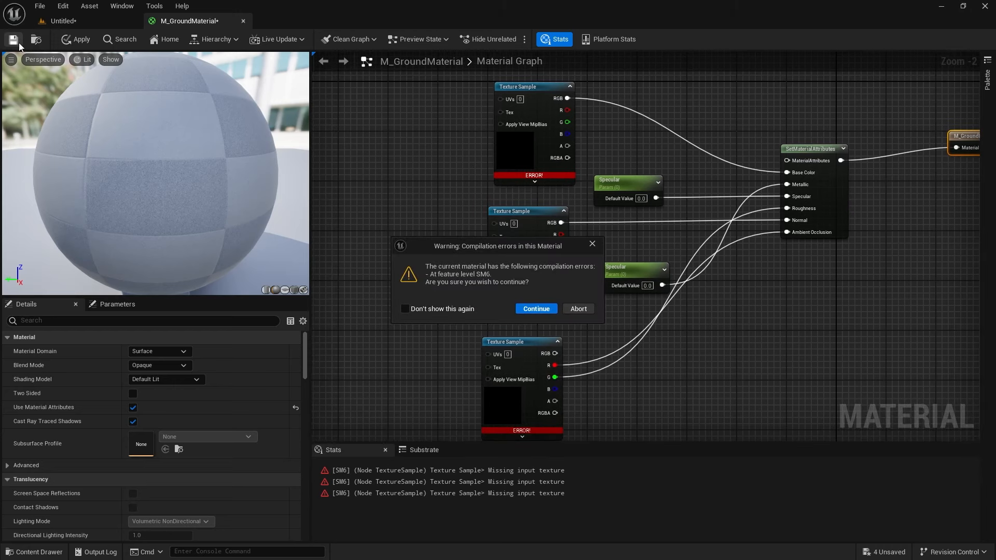
left_click(549, 308)
left_click(89, 20)
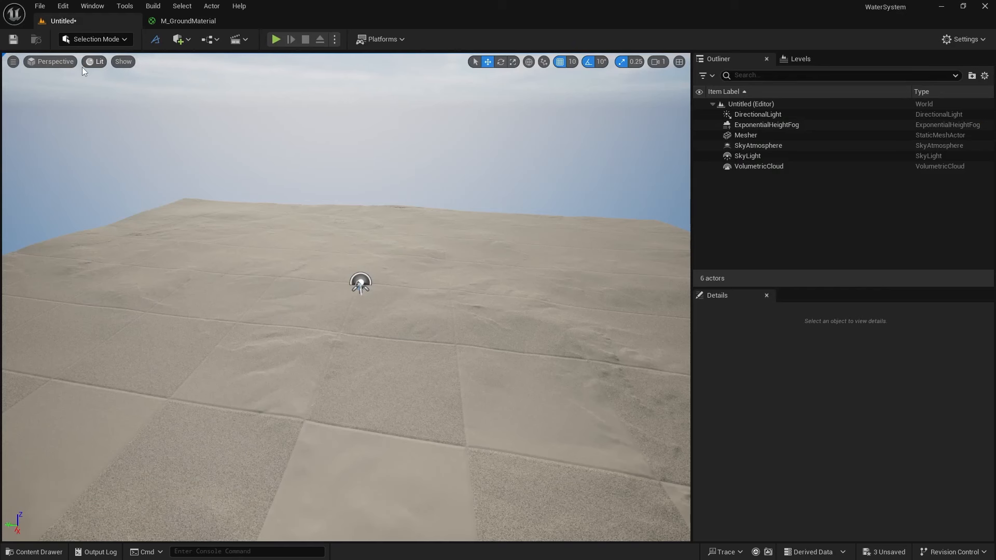
key("ctrl+s")
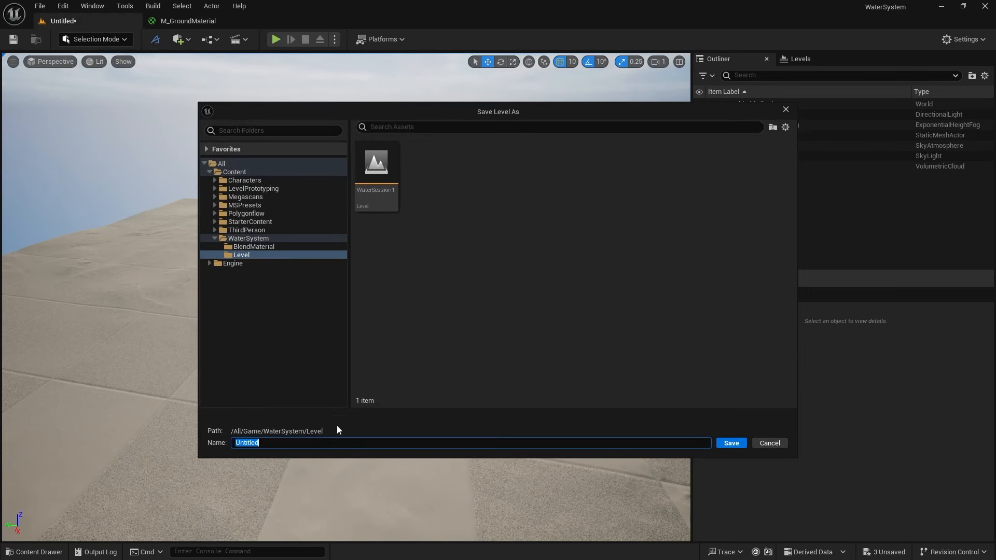
type("GroundMaterial")
key("Return")
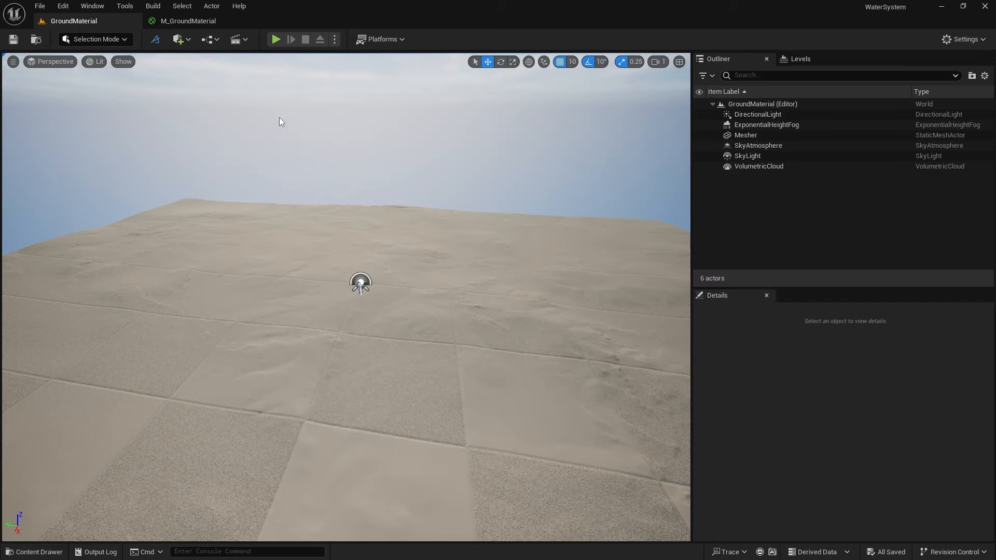
- Open Quixel Bridge and search its asset library for gravel
left_click(190, 40)
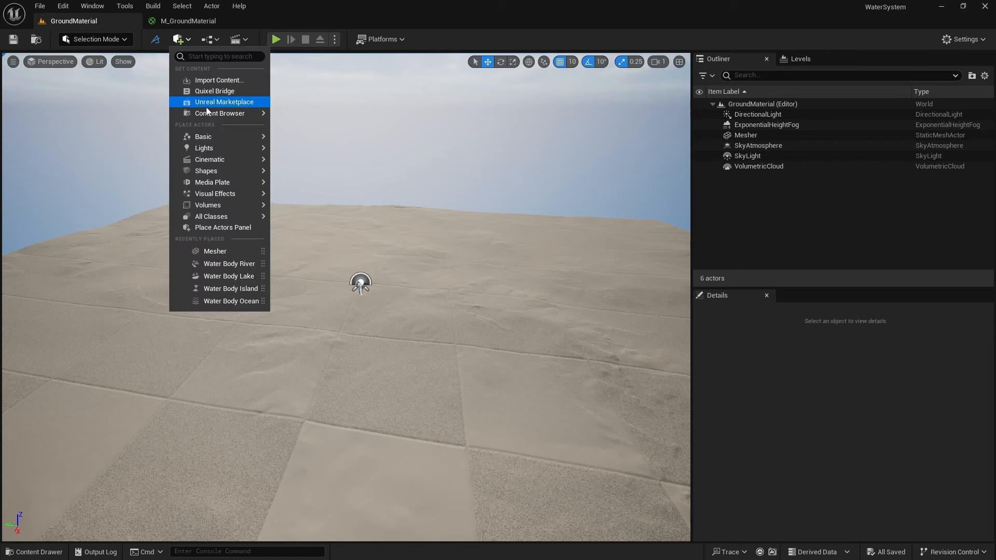
left_click(209, 92)
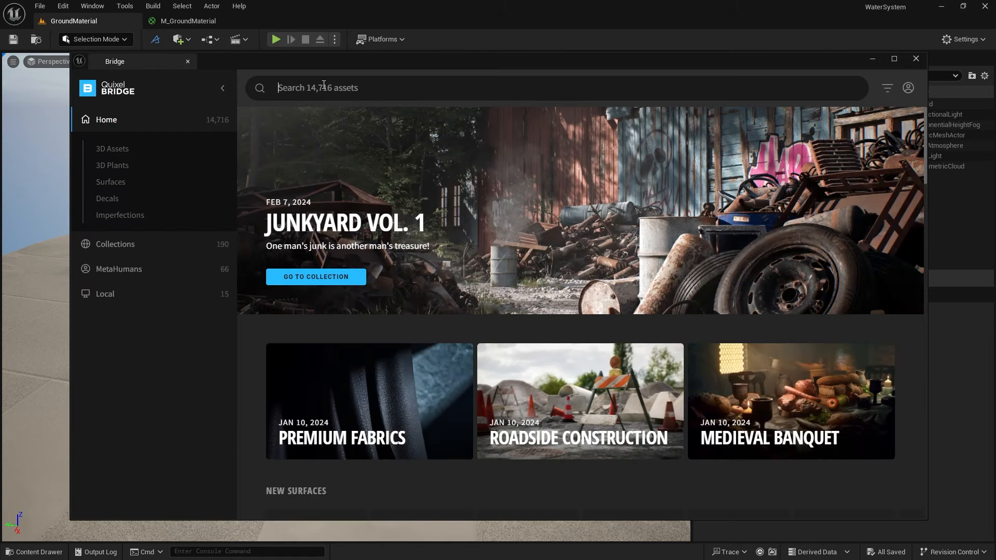
type("gravel")
key("Return")
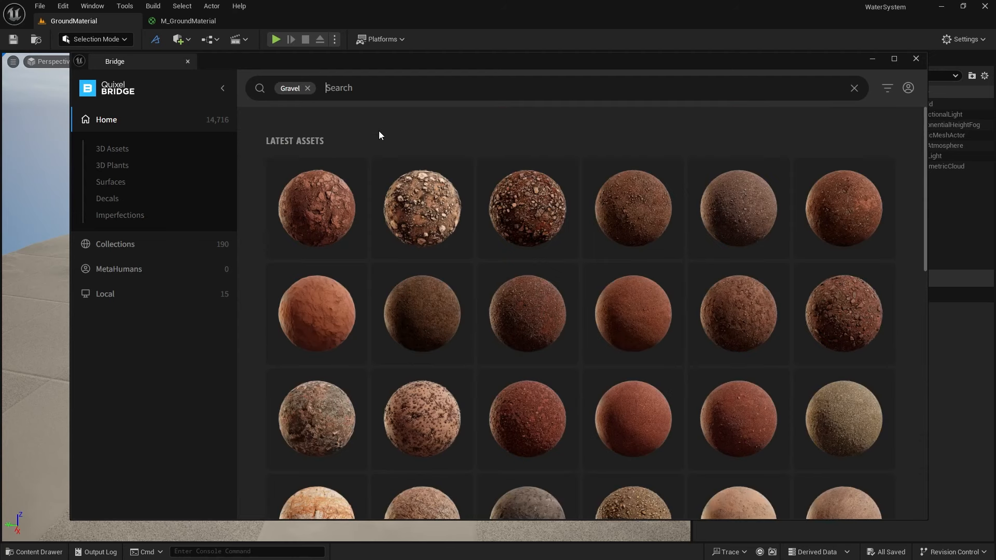
- Choose the dark, near-black Gravel Ground surface at Highest Quality and sign in to download it
scroll(379, 192, "down", 4)
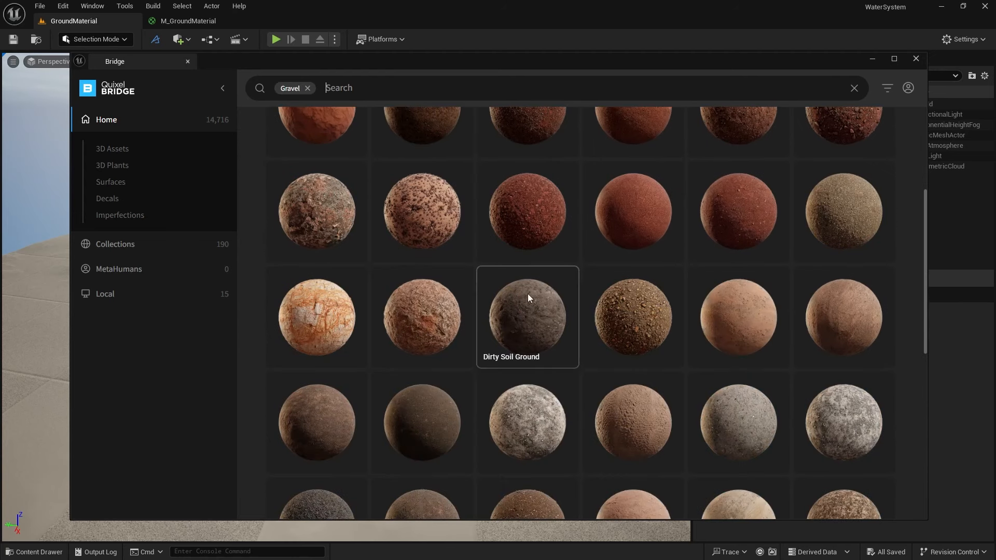
scroll(537, 309, "down", 4)
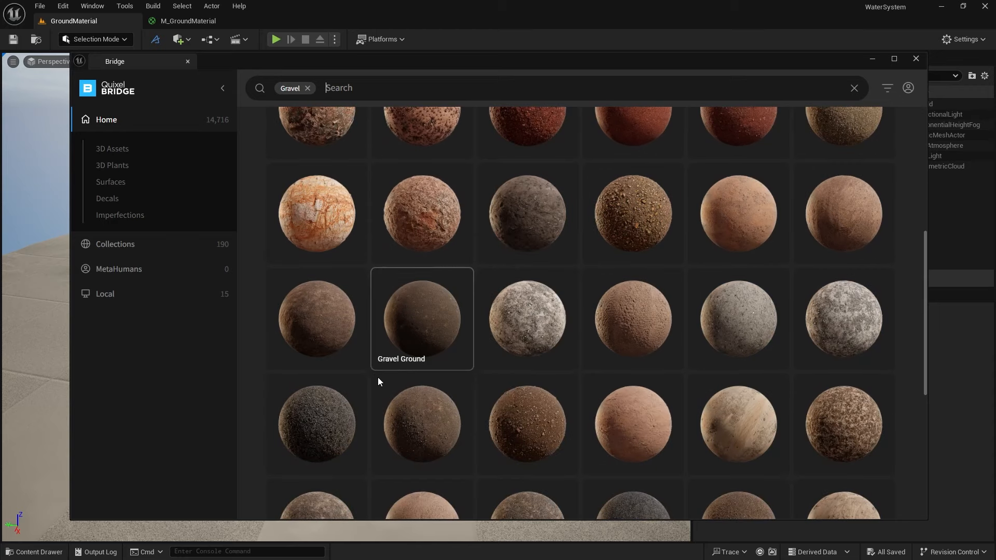
left_click(336, 332)
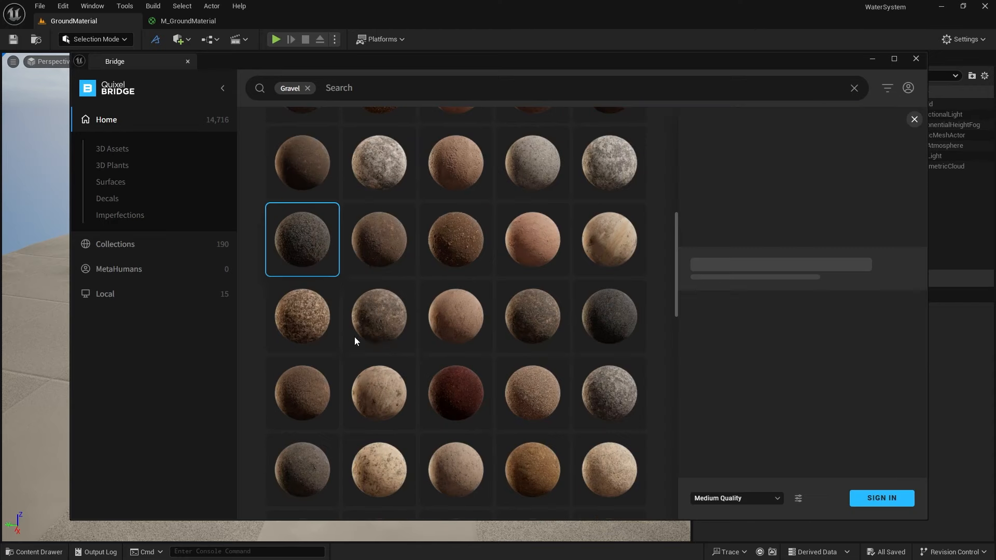
left_click(725, 497)
left_click(724, 478)
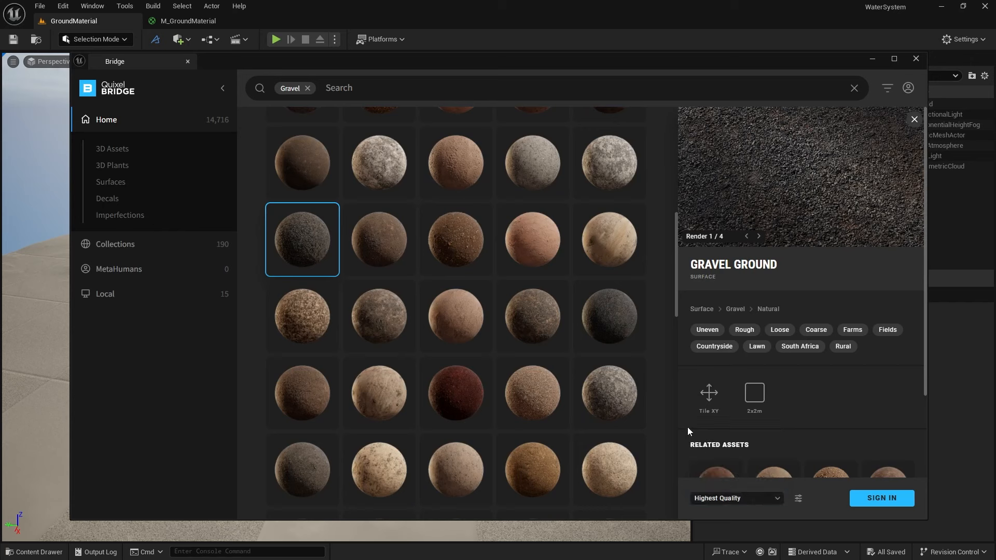
left_click(372, 319)
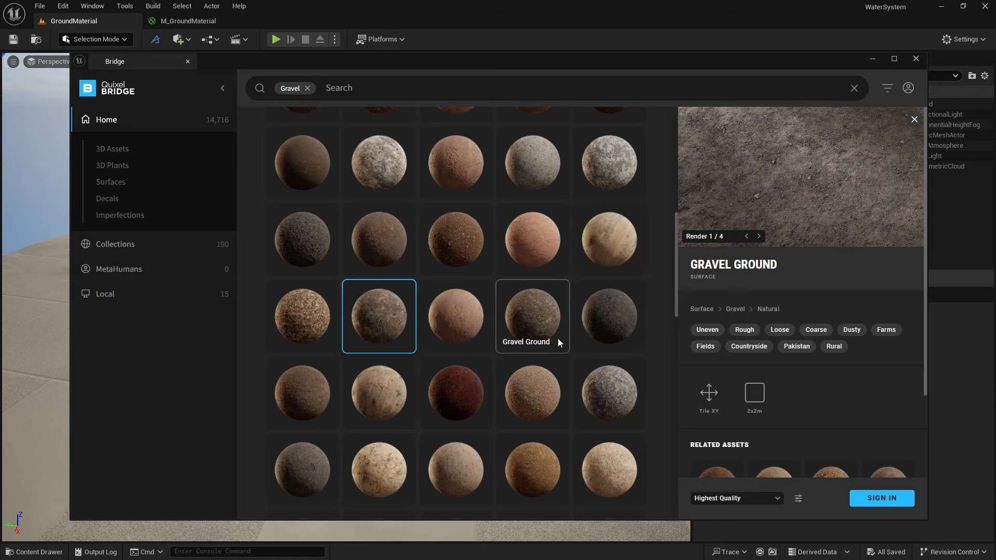
left_click(611, 322)
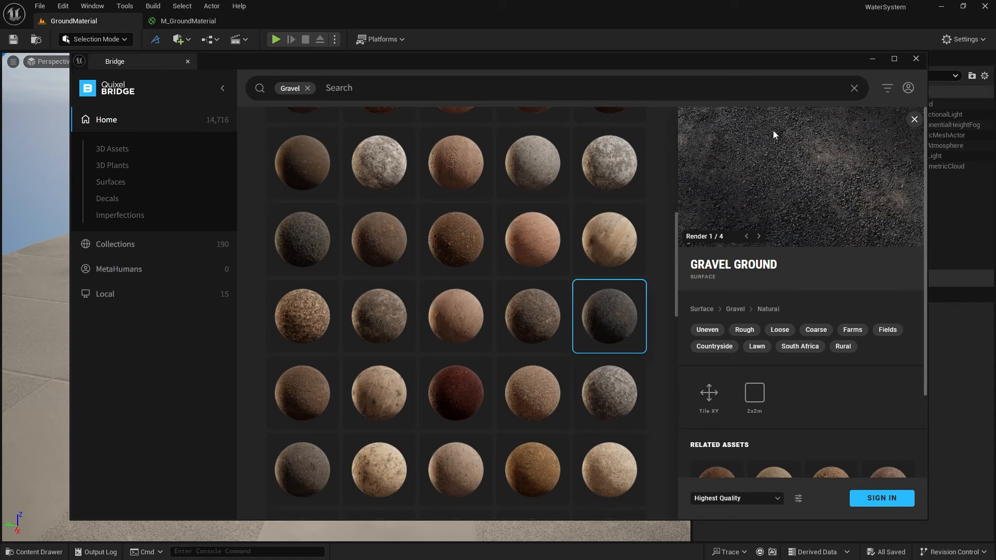
scroll(826, 362, "down", 2)
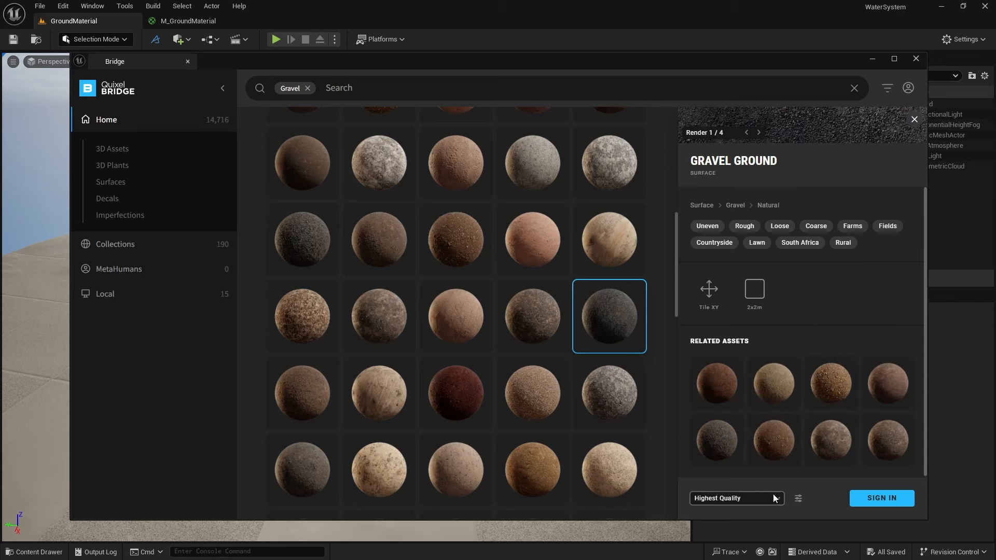
left_click(859, 496)
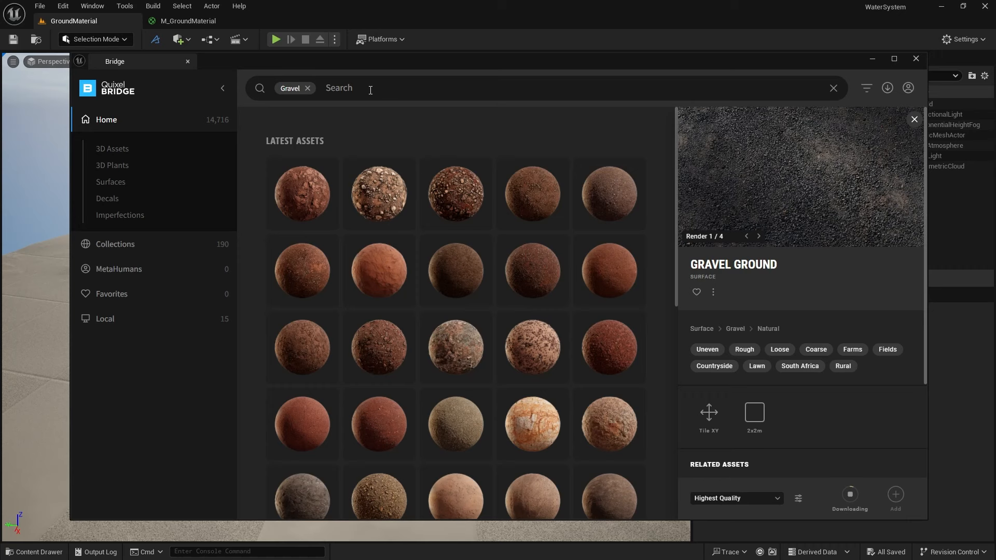
- Replace the gravel search with sand and download the light brown, eroded Dry Sand surface
left_click(309, 89)
left_click(328, 88)
type("sand")
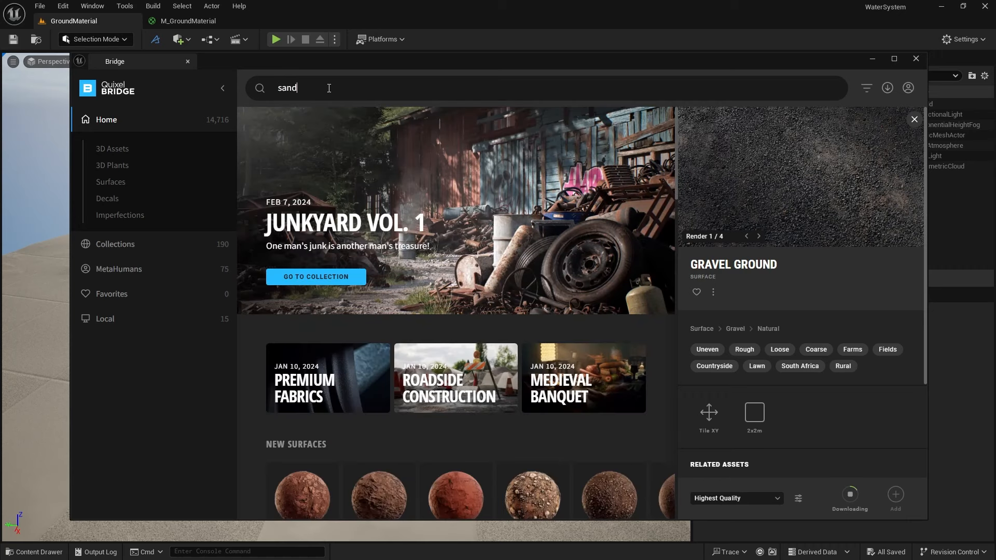
key("Return")
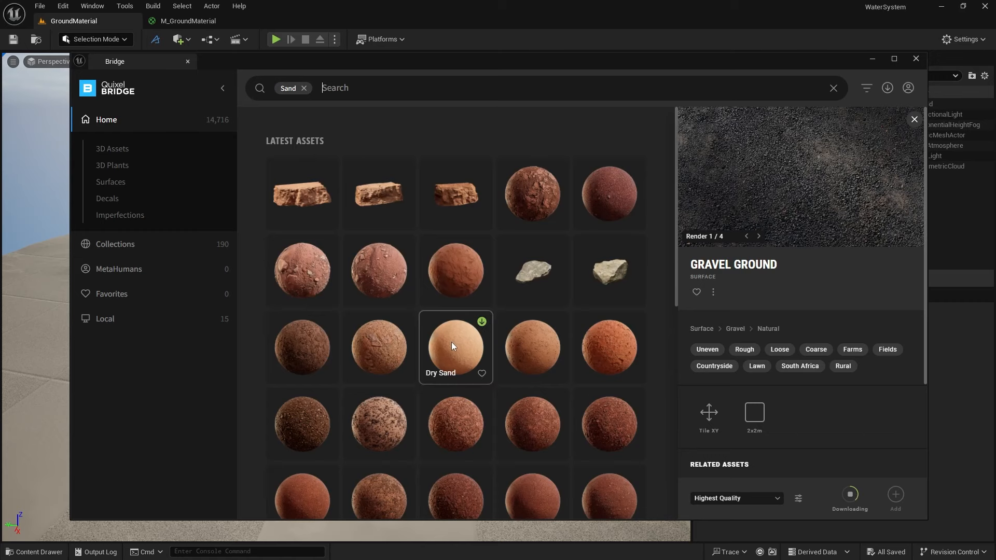
scroll(451, 341, "down", 2)
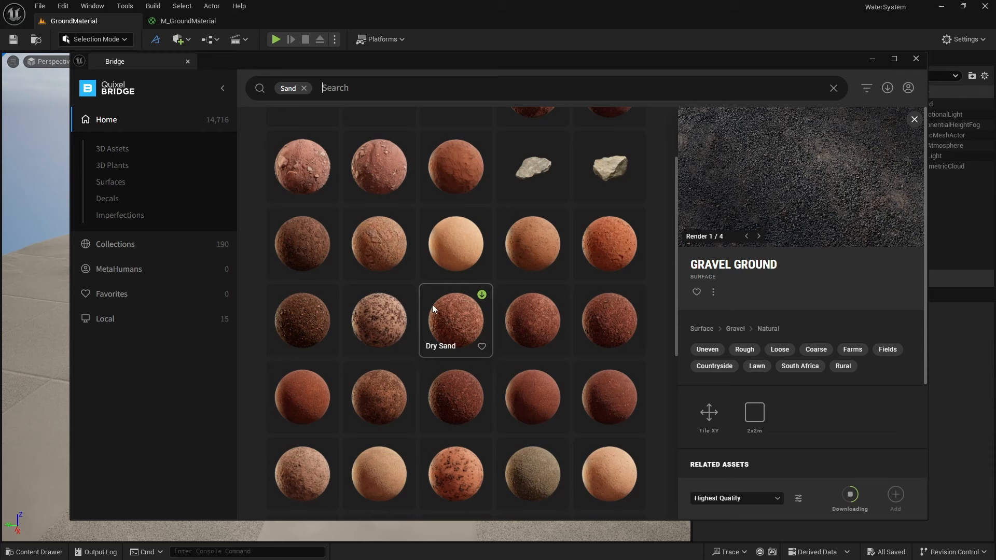
left_click(378, 257)
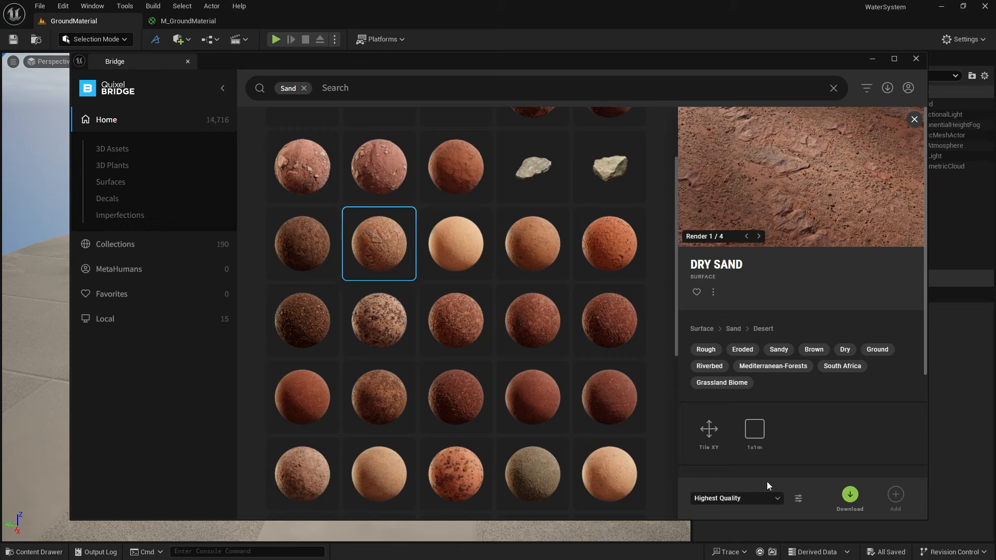
left_click(849, 496)
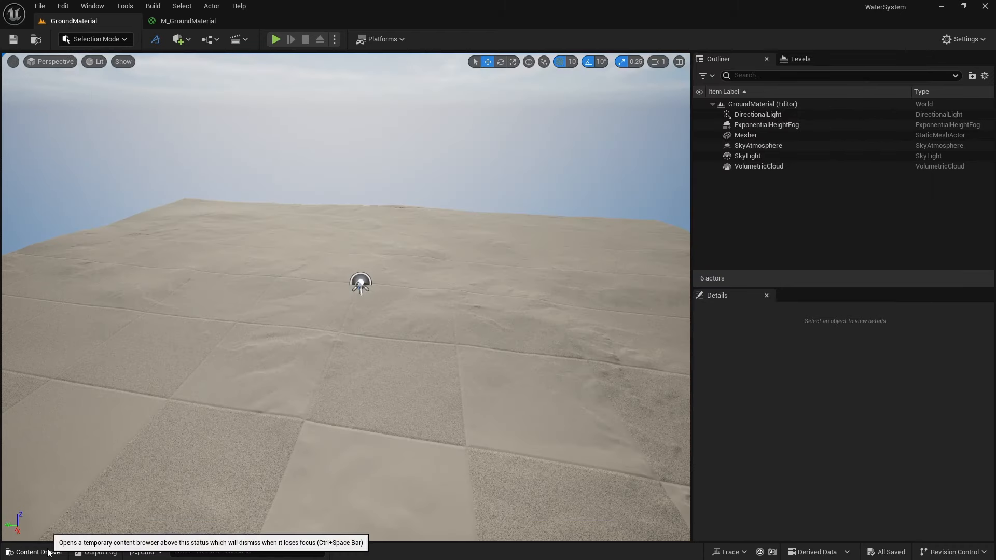
- Browse the project content to the Gravel_Ground_xbnedjk folder under Megascans/Surfaces
left_click(34, 553)
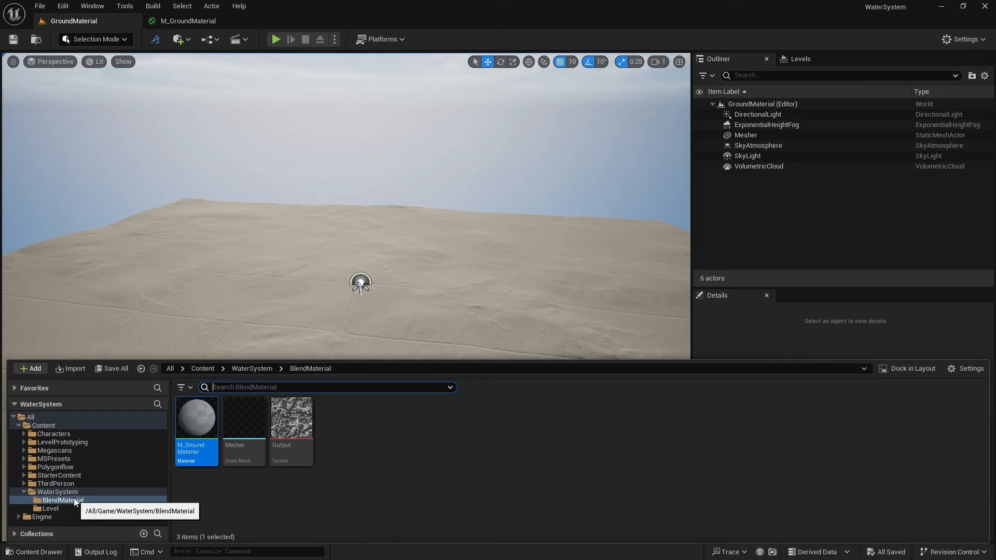
left_click(24, 450)
left_click(59, 467)
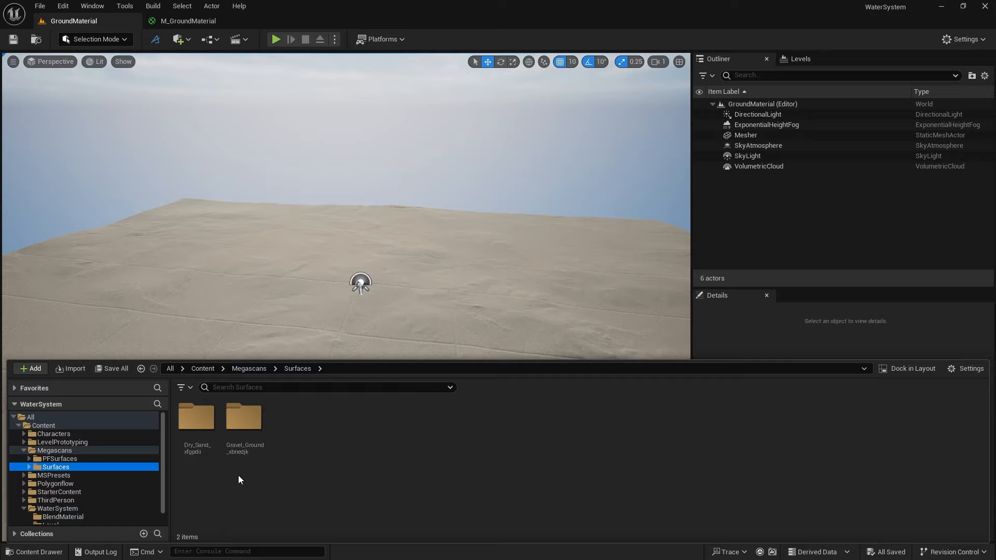
double_click(247, 426)
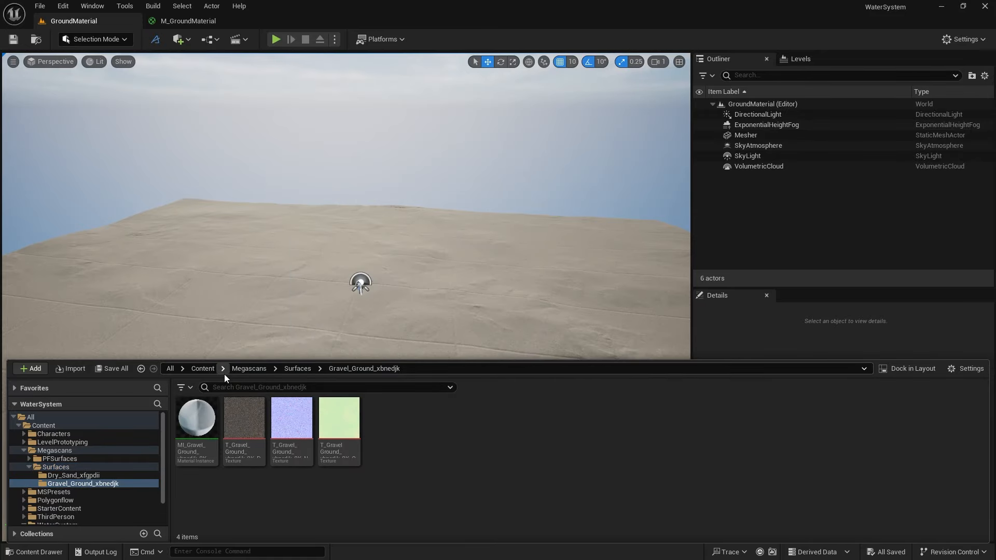
- Convert the three Texture Sample nodes in the M_GroundMaterial graph to parameters
left_click(207, 21)
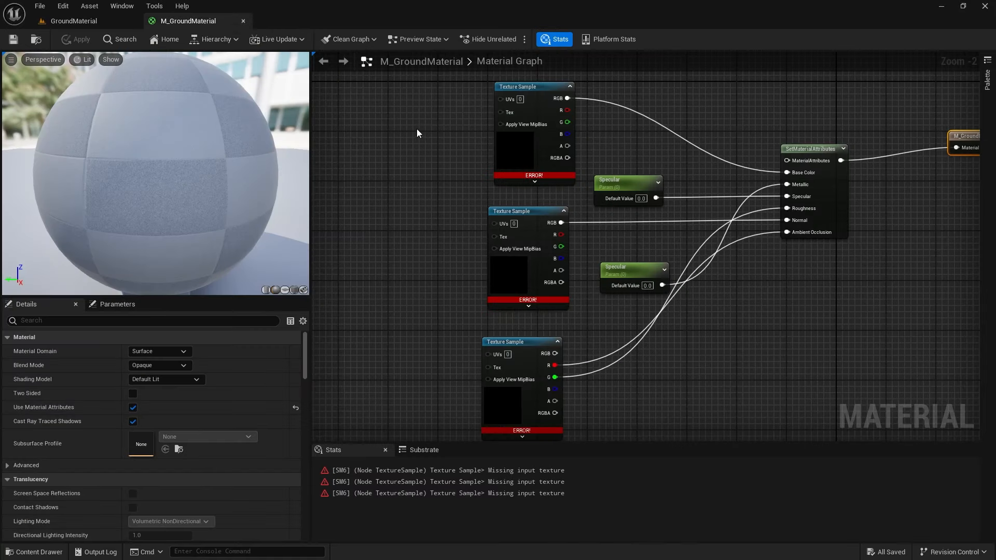
left_click(526, 86)
left_click_drag(462, 95, 512, 363)
right_click(530, 92)
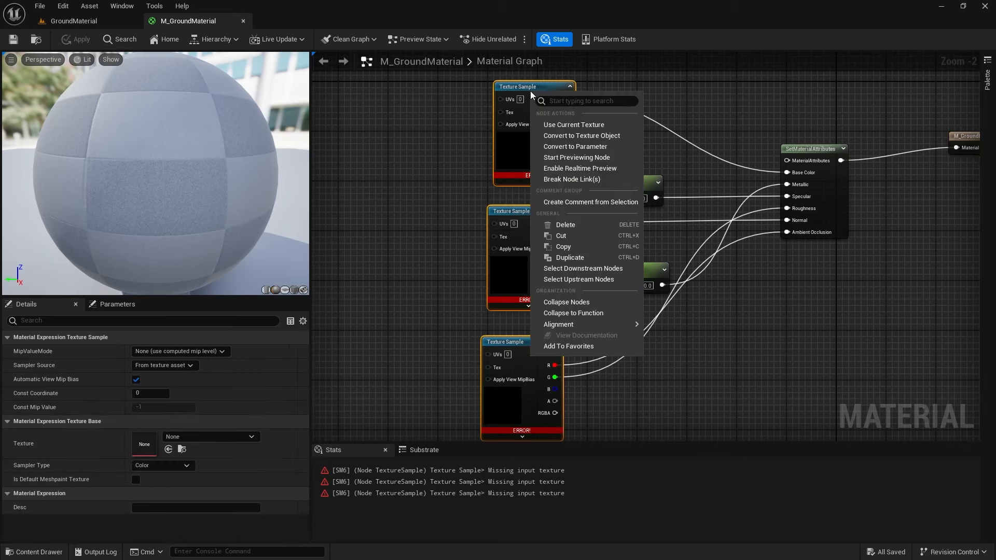
left_click(578, 145)
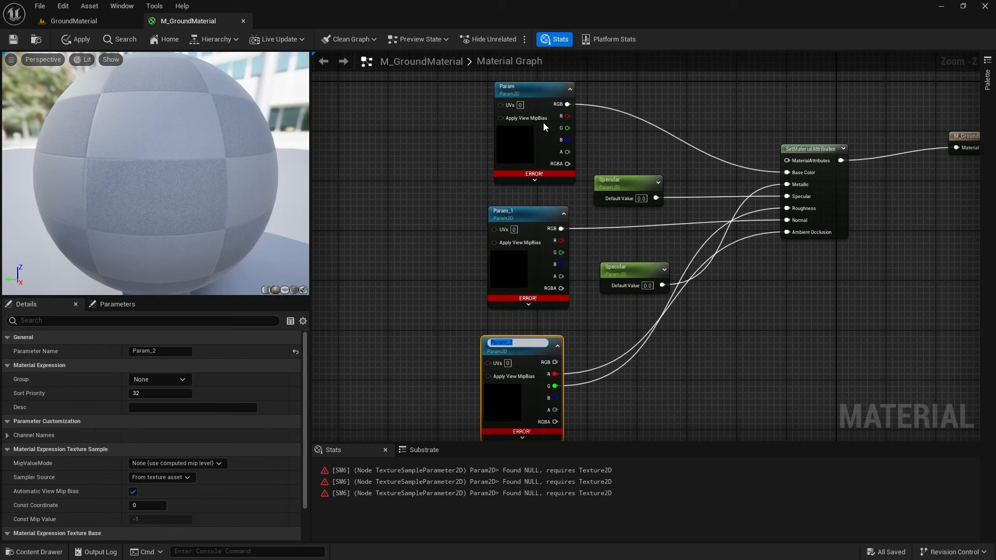
- Rename the texture parameter feeding Base Color to DiffuseL1 and the one feeding Normal to NormalL2
double_click(527, 87)
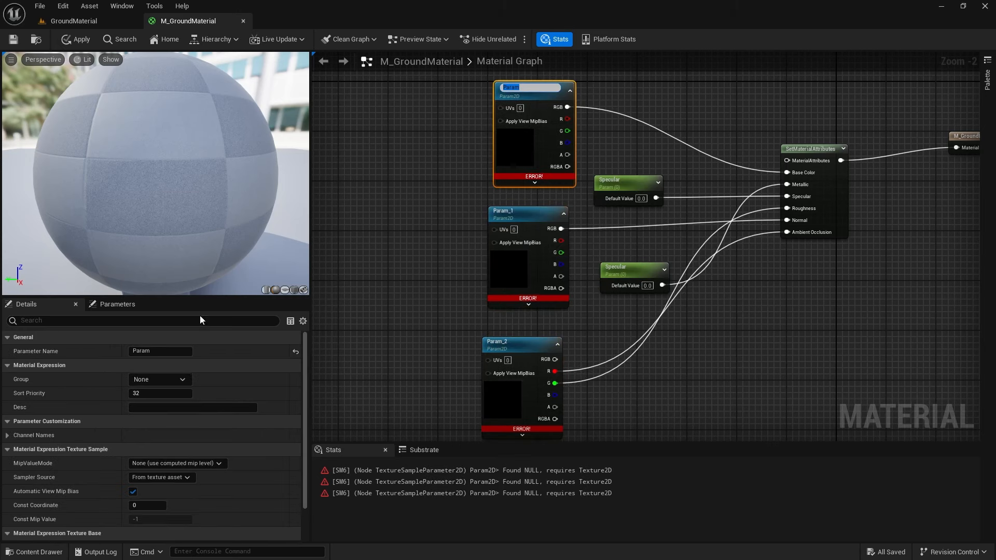
type("DiffuseL1")
left_click(459, 164)
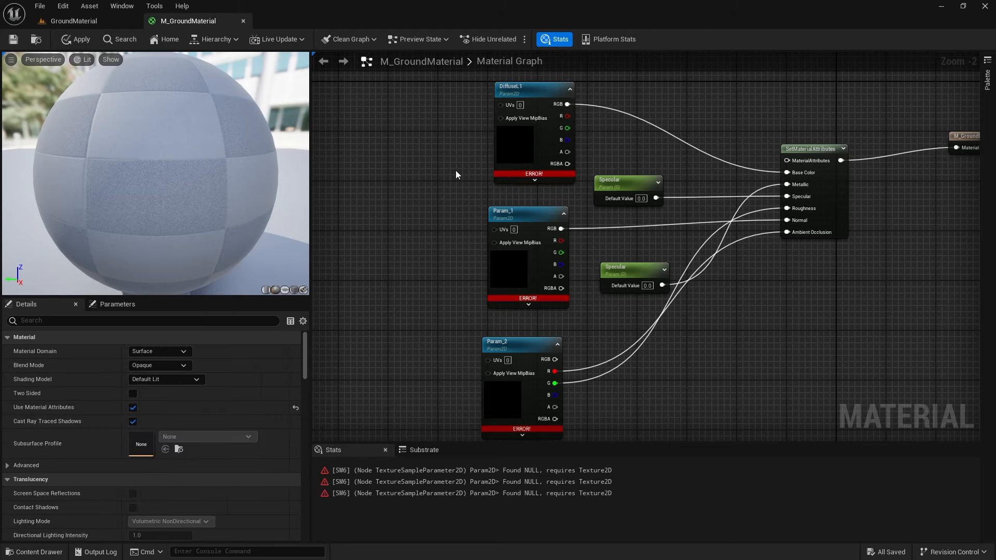
double_click(526, 210)
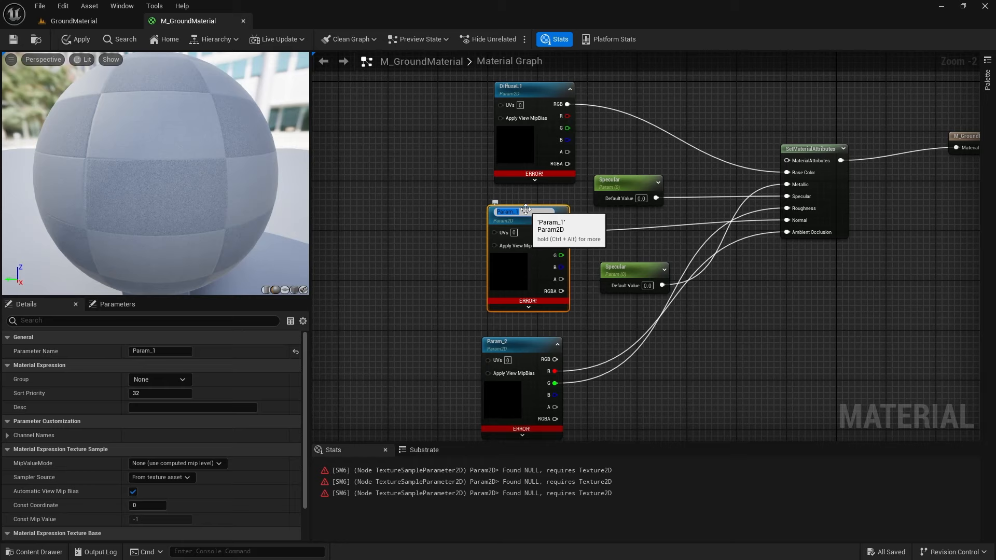
type("NormalL2")
key("Return")
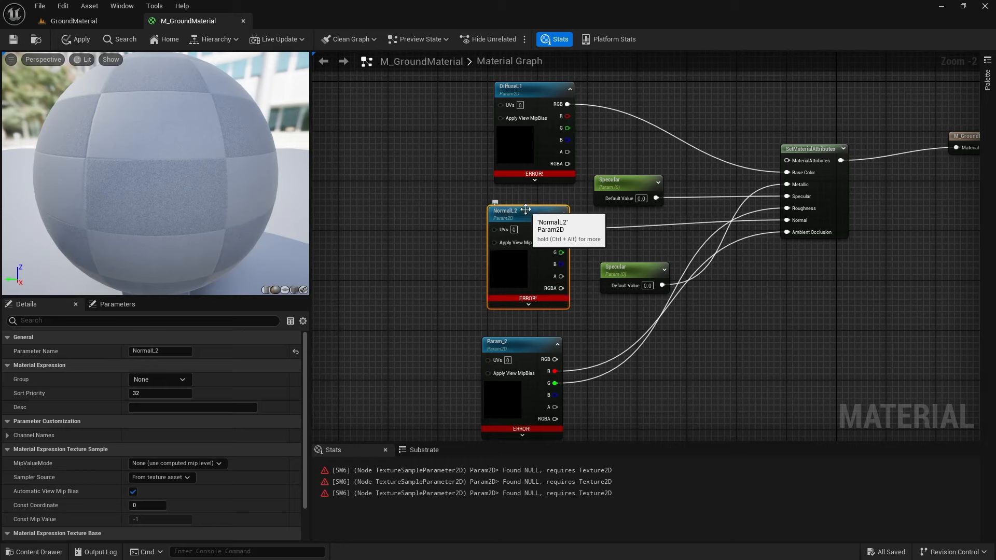
- Rename the third texture parameter, whose red and green channels are connected, to ORDL1
left_click(512, 343)
key("F2")
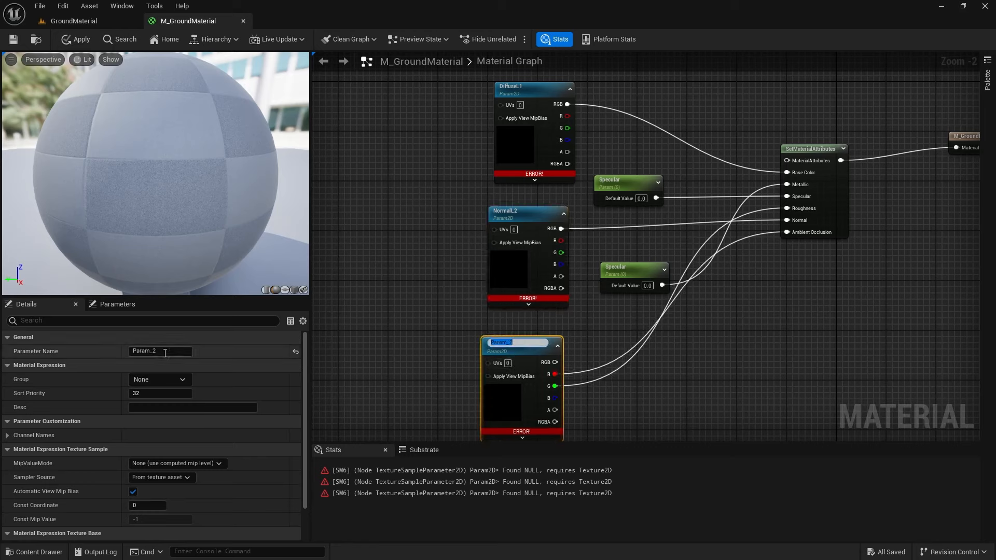
type("ORDL1")
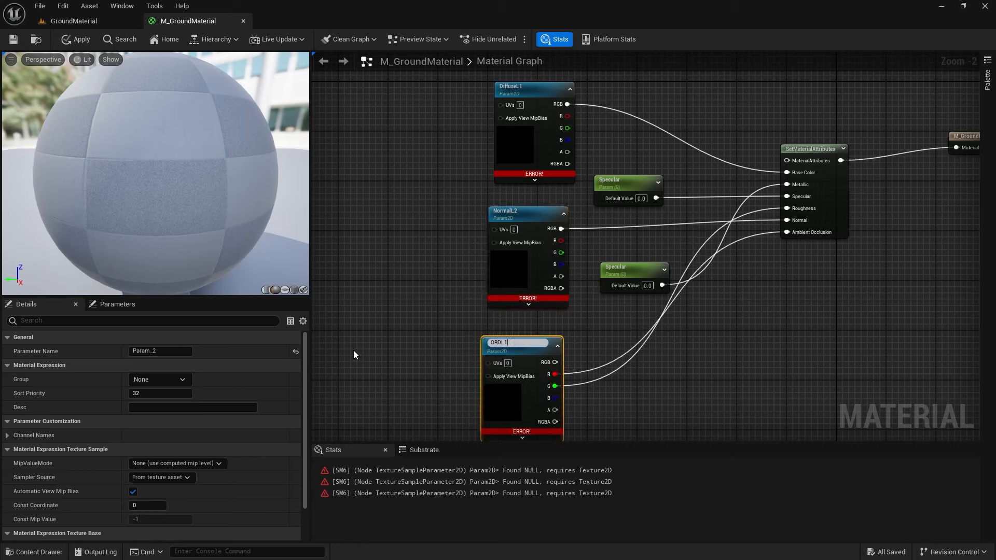
key("Return")
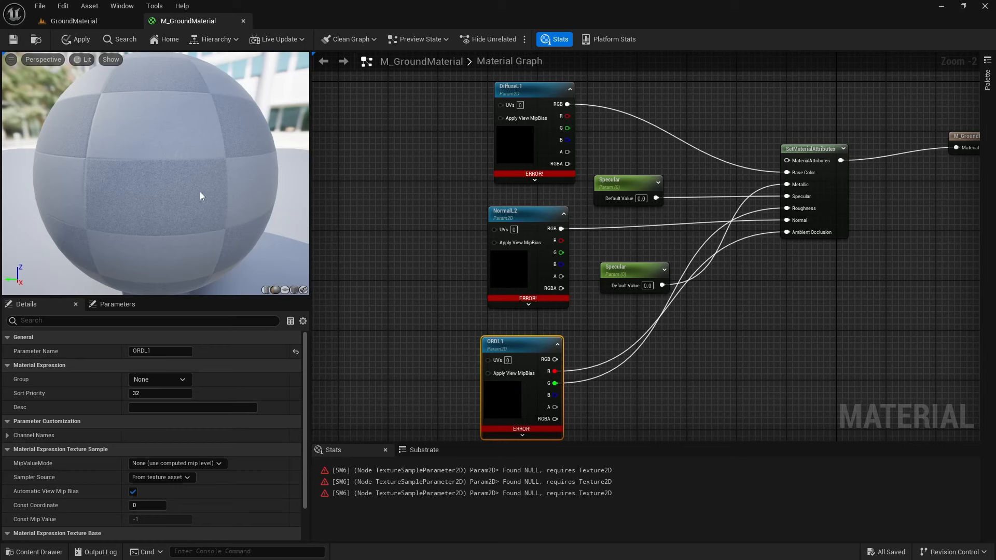
- Assign the color texture from the Gravel_Ground_xbnedjk folder to the DiffuseL1 texture parameter
left_click(20, 551)
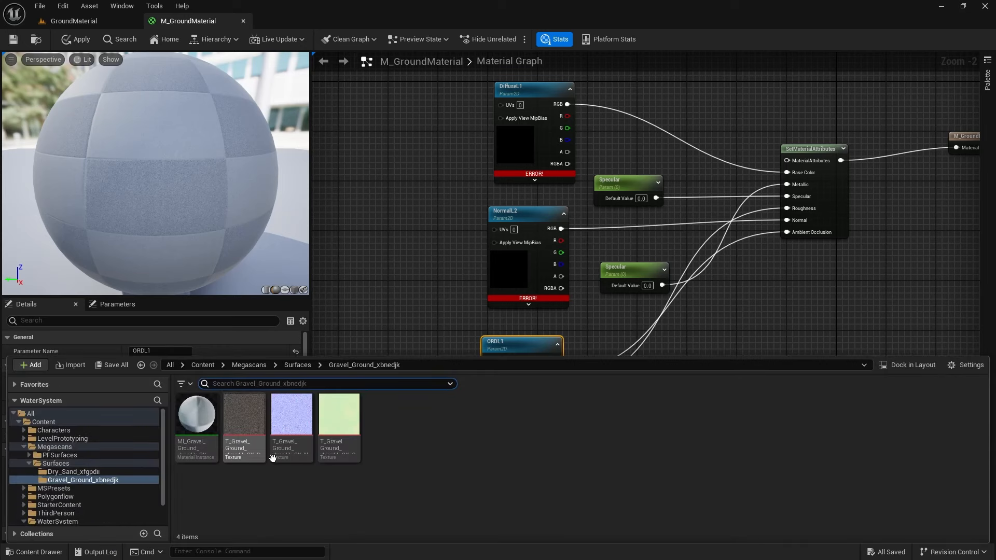
left_click(525, 89)
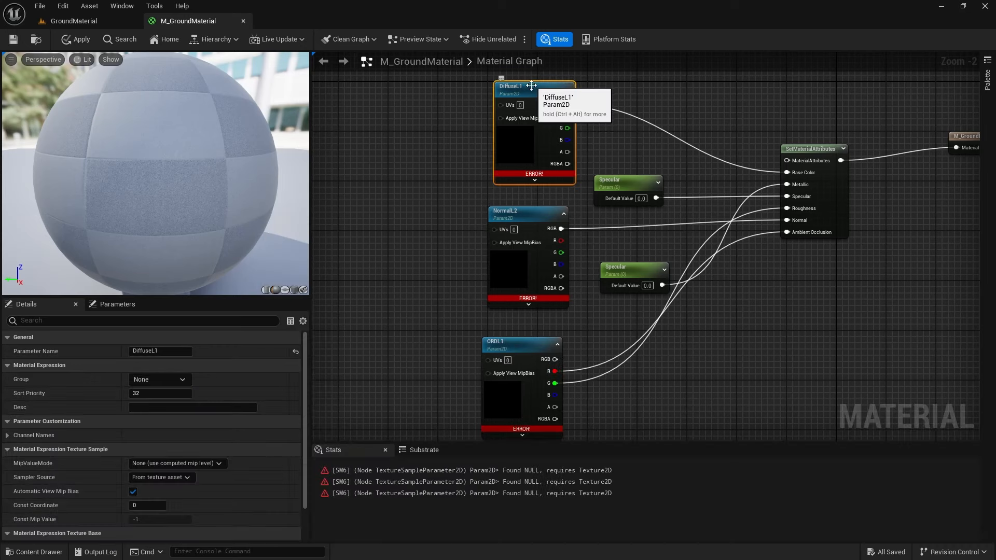
scroll(89, 461, "down", 2)
scroll(89, 461, "down", 1)
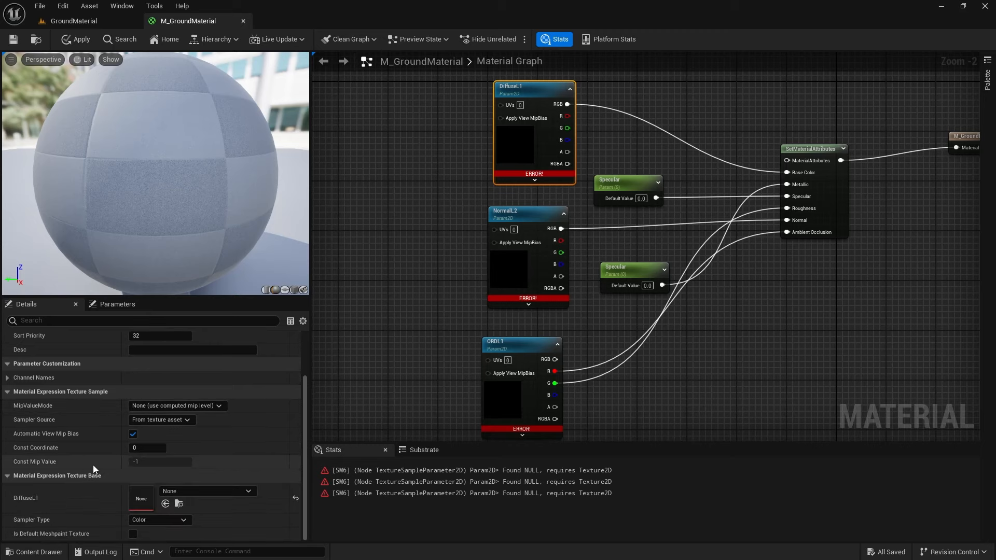
left_click(165, 503)
- Assign the T_Gravel_Ground_xbnedjk_8K_N texture to the NormalL2 texture parameter
left_click(524, 218)
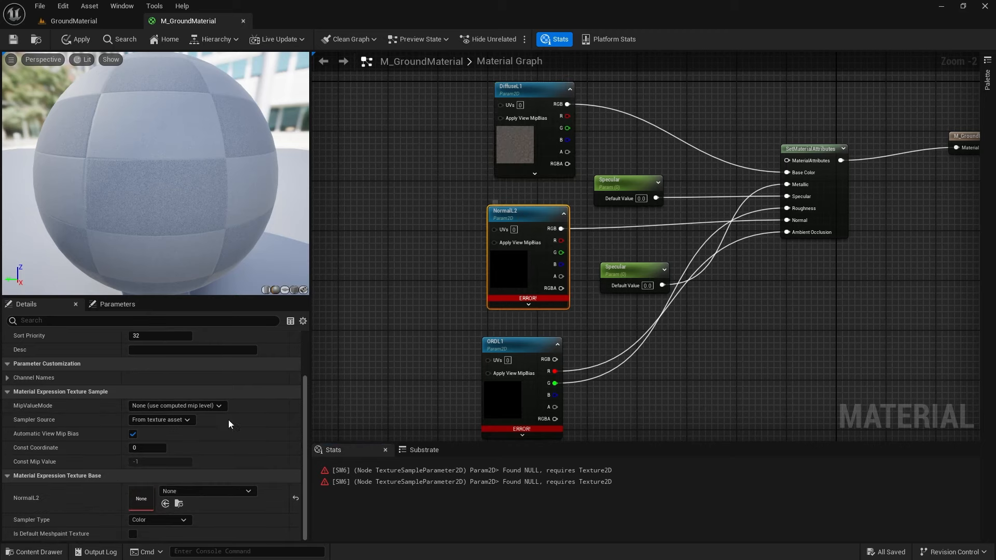
left_click(48, 552)
left_click(293, 419)
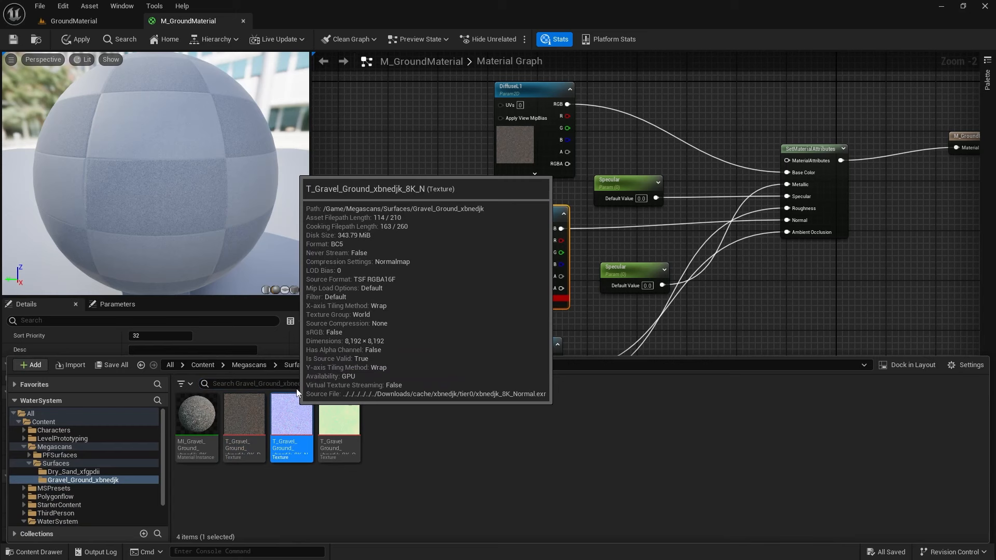
left_click(512, 222)
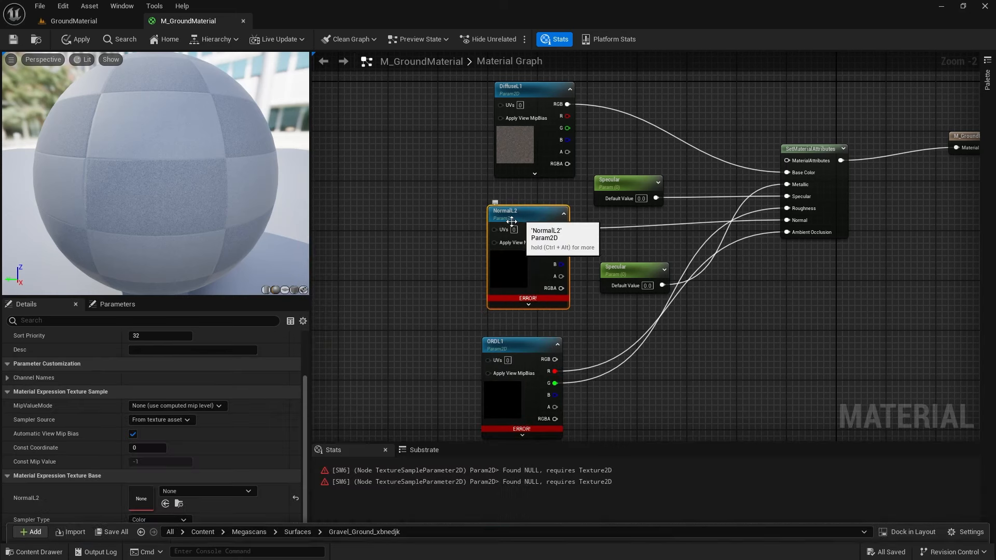
left_click(165, 503)
- Assign the gravel ground 8K ORDp texture to the ORDL1 parameter and save the material
left_click(518, 344)
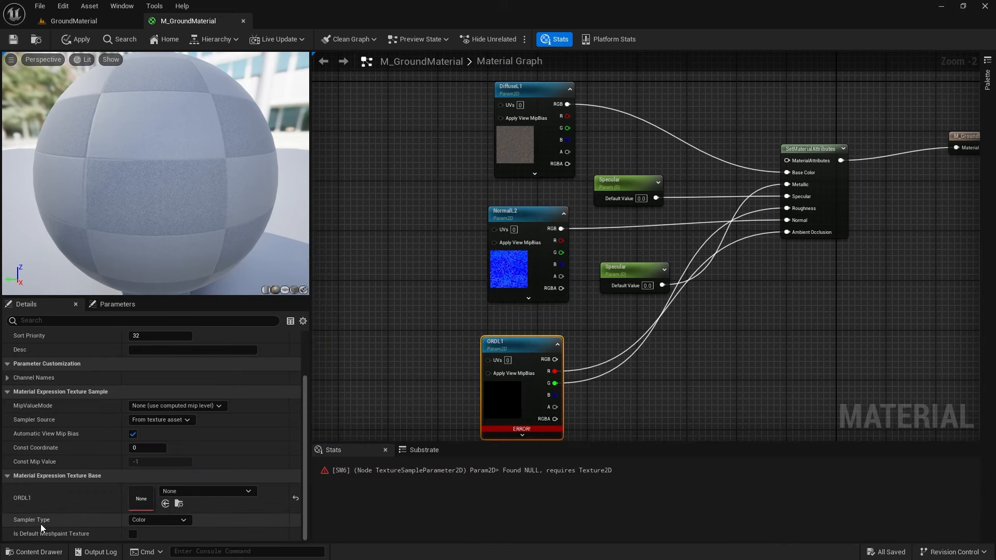
left_click(34, 552)
left_click(339, 421)
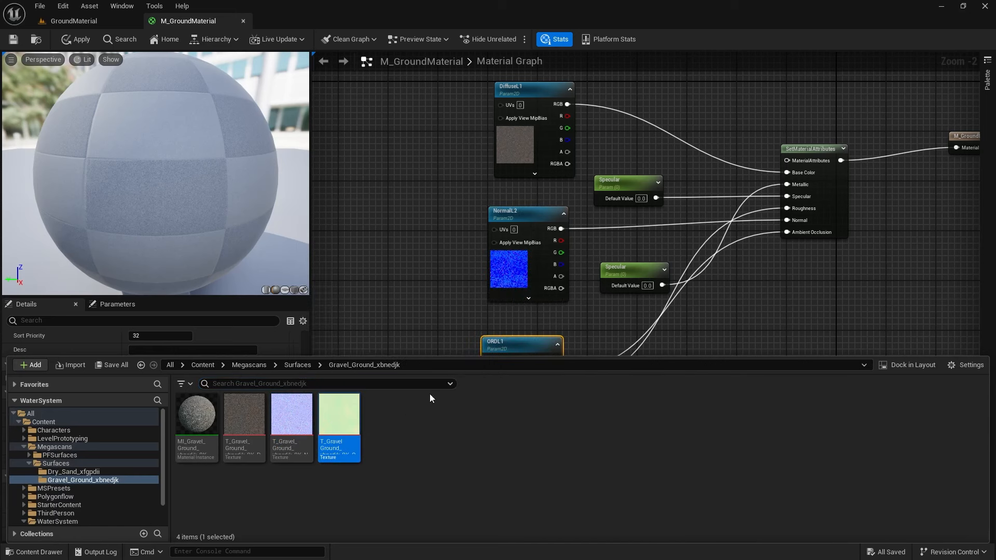
left_click(504, 344)
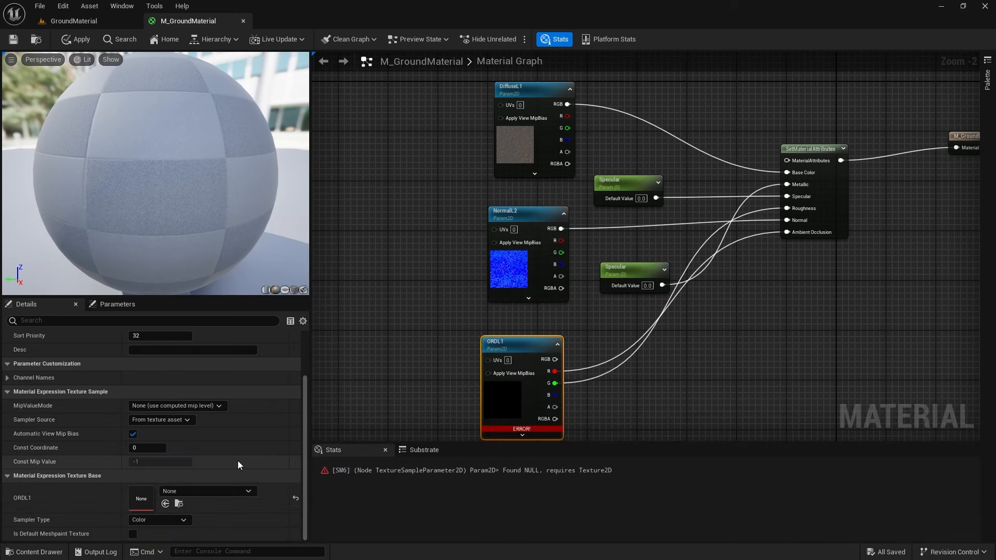
left_click(165, 504)
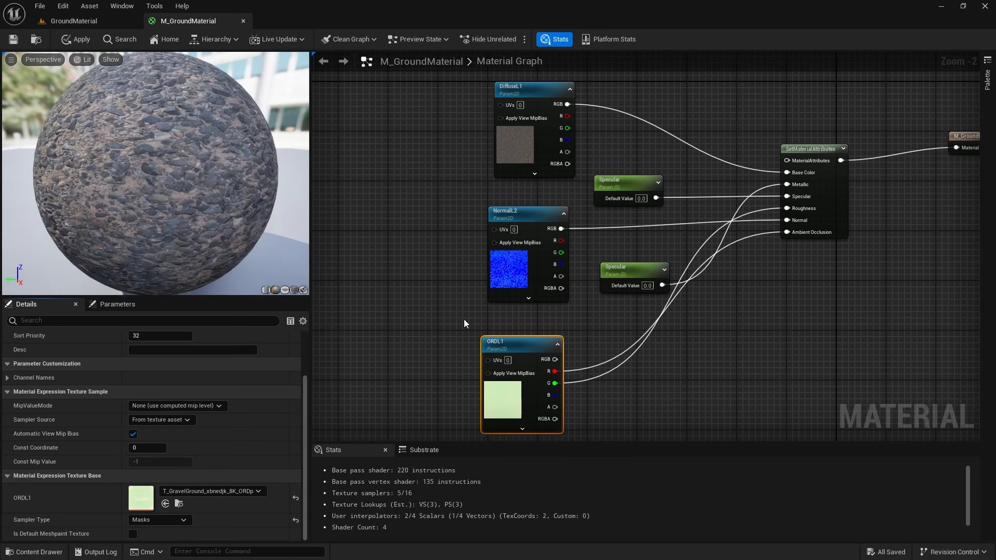
left_click(13, 39)
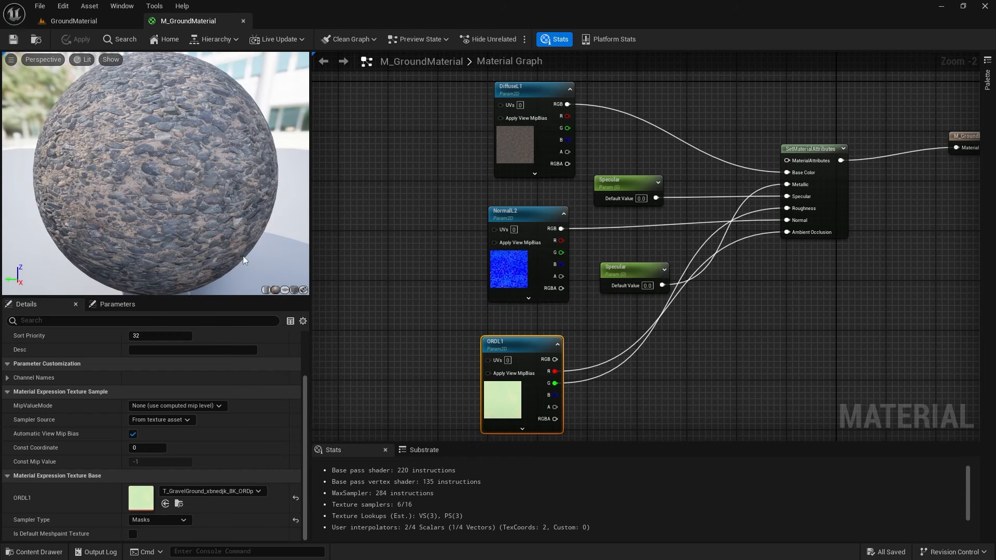
- Add an MF_Tiling function node to the graph and connect its Result to the UVs of all three texture parameters
right_click_drag(442, 209, 552, 210)
scroll(475, 213, "down", 1)
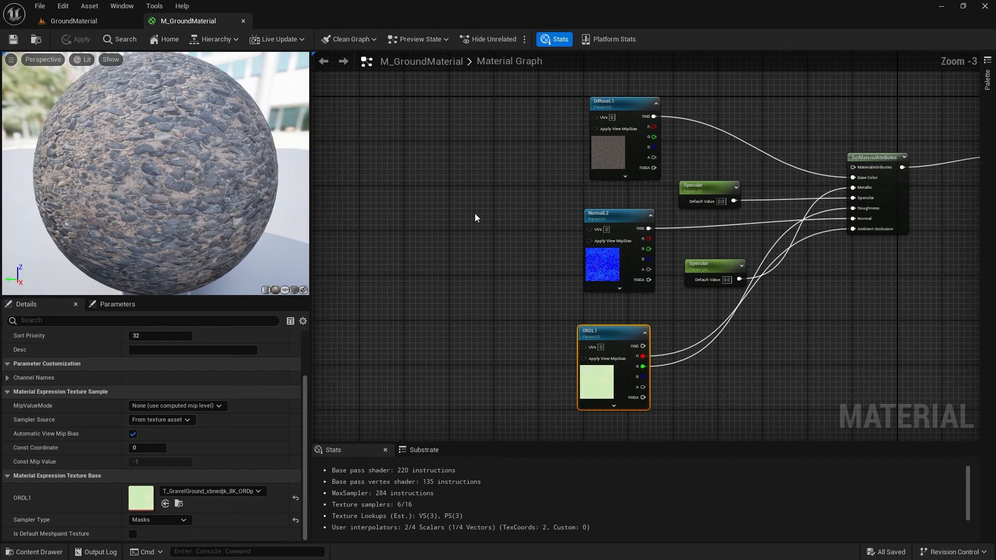
left_click(467, 201)
right_click(467, 201)
type("m")
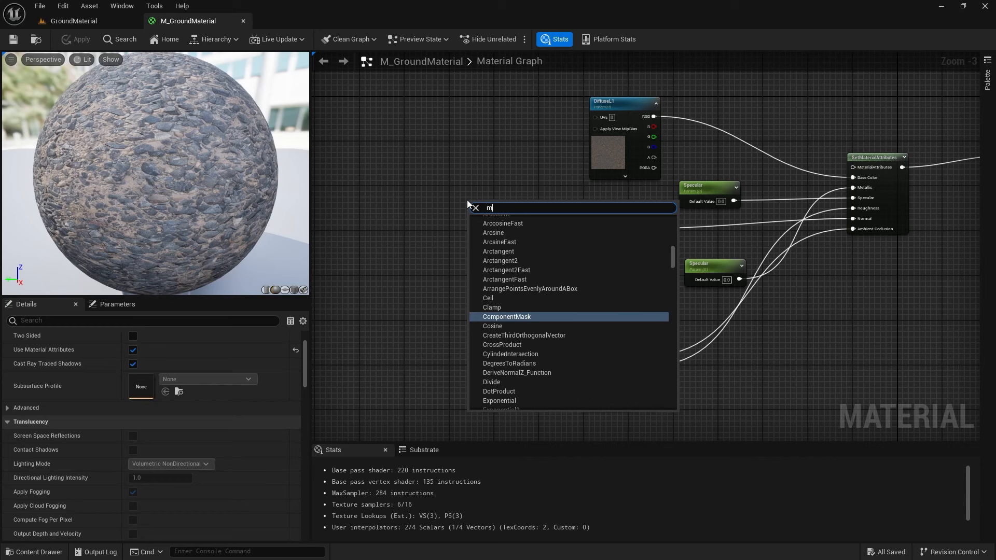
type("f_ti")
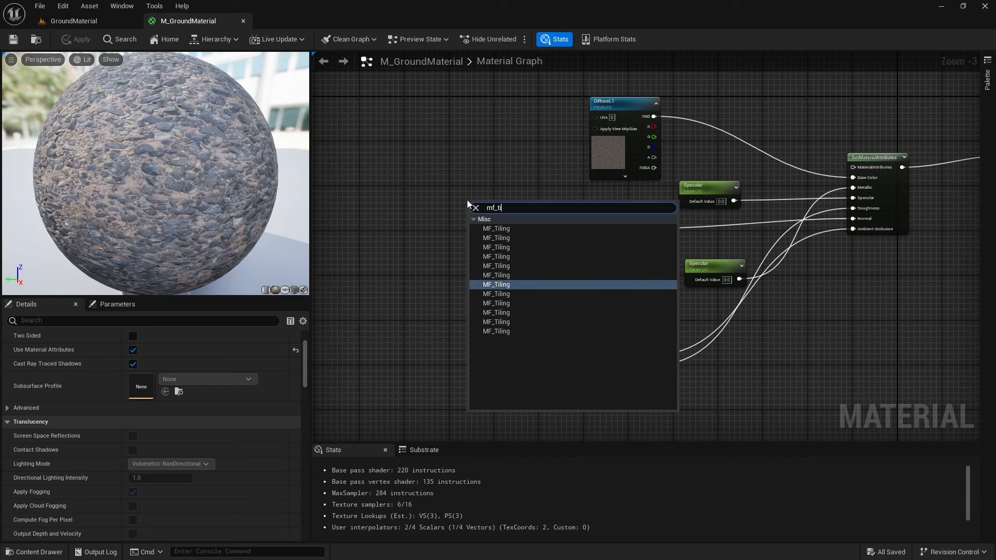
type("l")
key("Return")
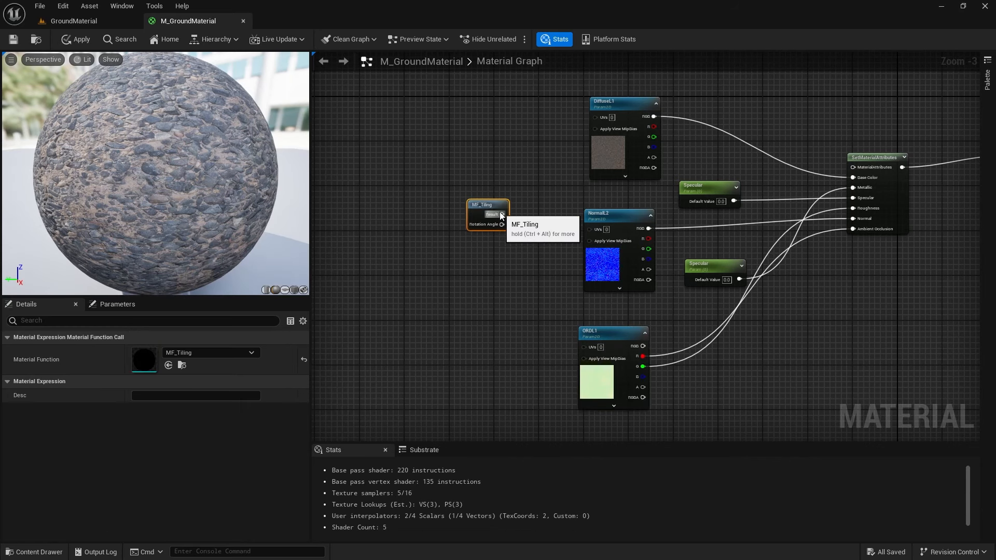
left_click_drag(502, 214, 590, 229)
left_click_drag(502, 214, 585, 349)
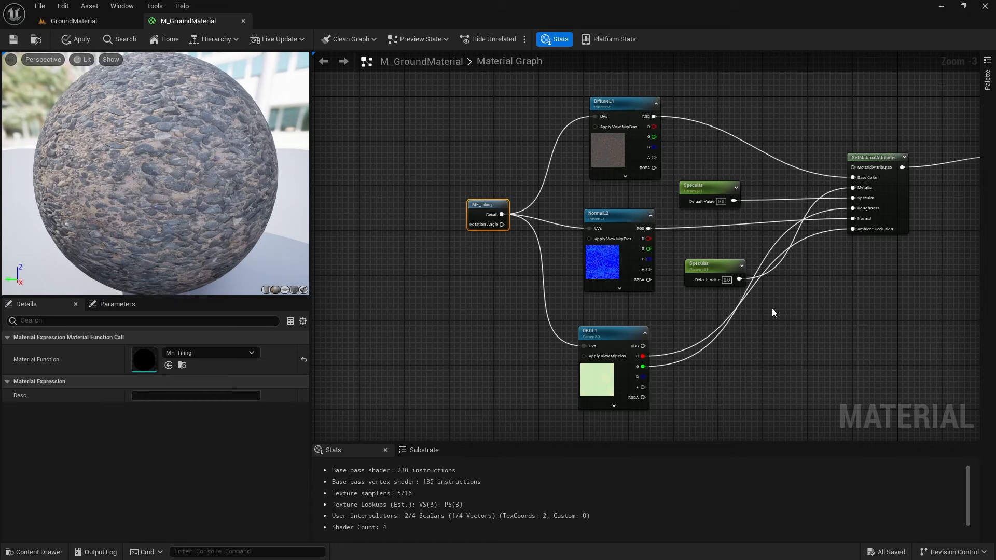
- Check the gravel ground surface in the GroundMaterial level and return to the M_GroundMaterial graph
right_click_drag(772, 308, 617, 284)
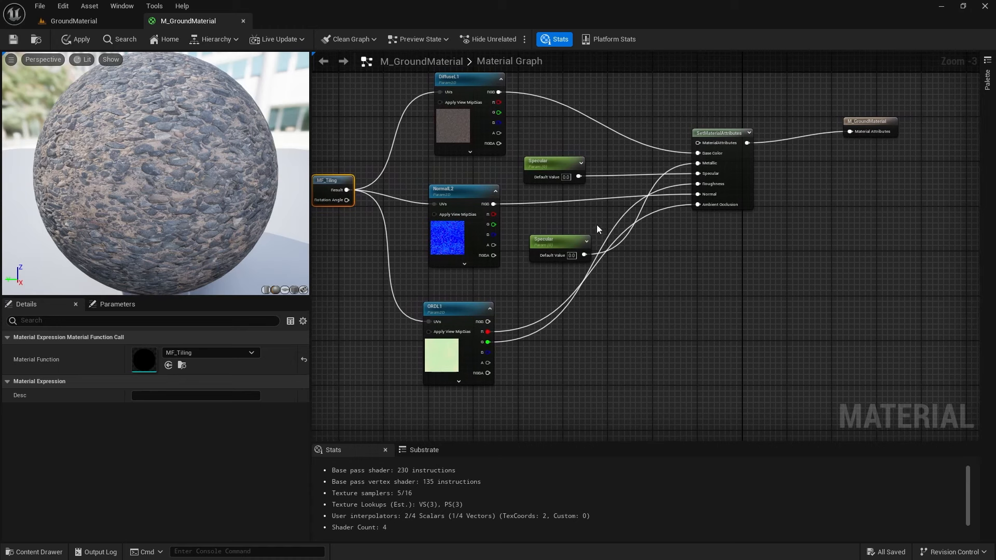
scroll(596, 225, "down", 6)
scroll(596, 226, "up", 5)
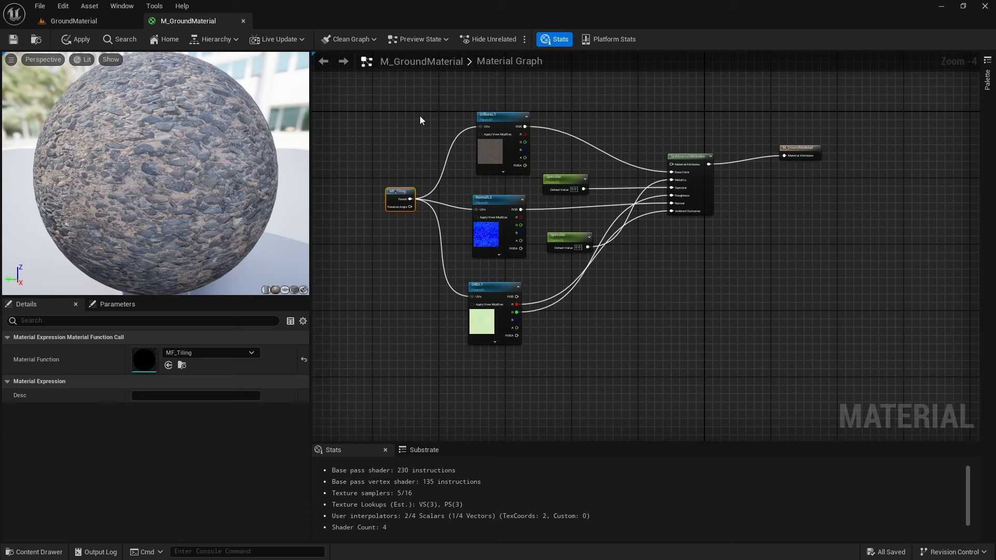
left_click(115, 22)
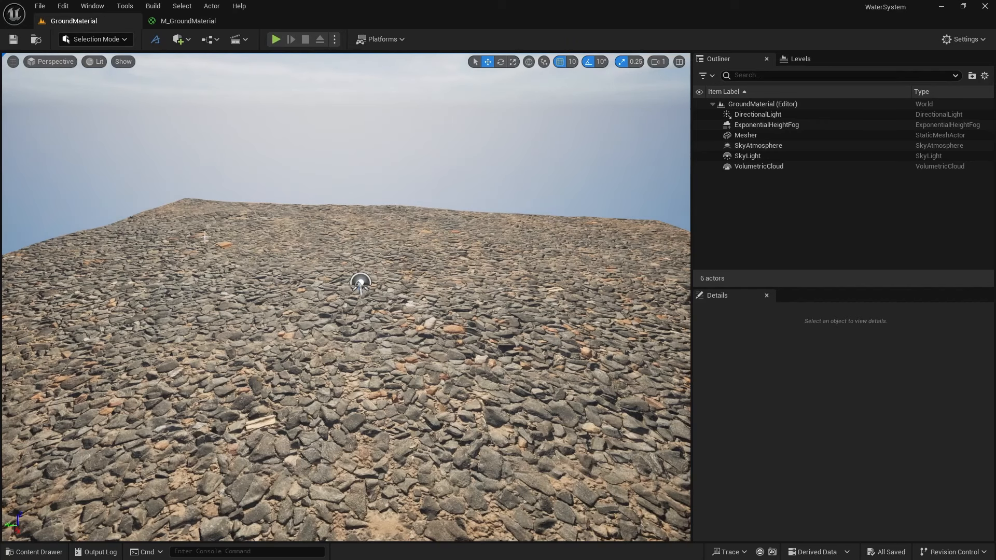
left_click(182, 21)
- Duplicate the MF_Tiling, texture, Specular and SetMaterialAttributes nodes below the original group, leaving out the M_GroundMaterial result node
scroll(398, 261, "down", 3)
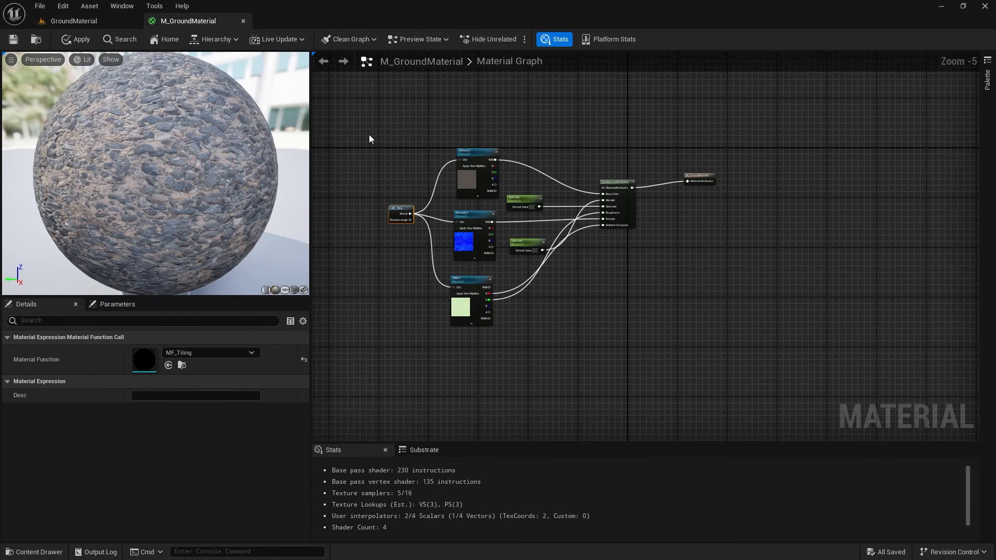
left_click_drag(366, 132, 646, 375)
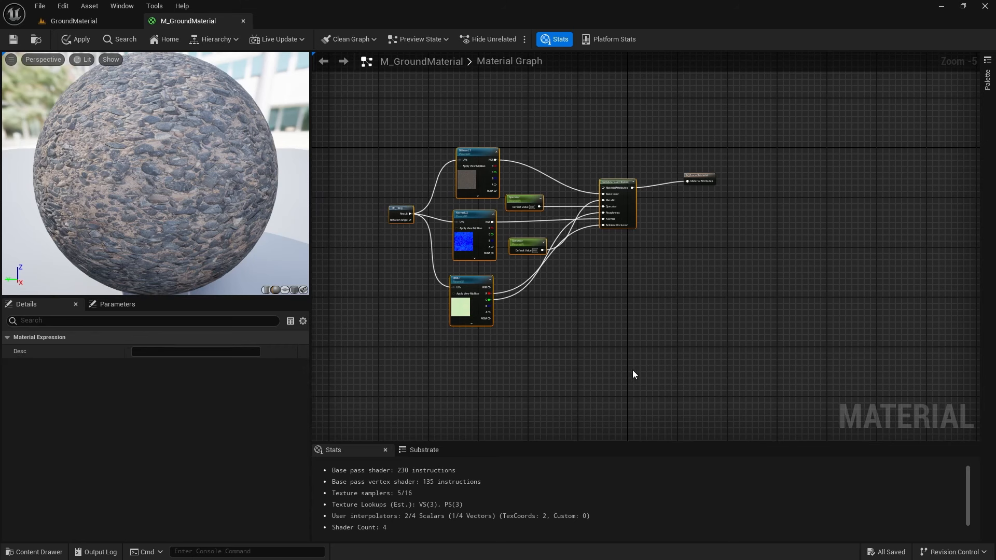
key("ctrl+c")
right_click_drag(605, 389, 573, 280)
left_click(418, 326)
key("ctrl+v")
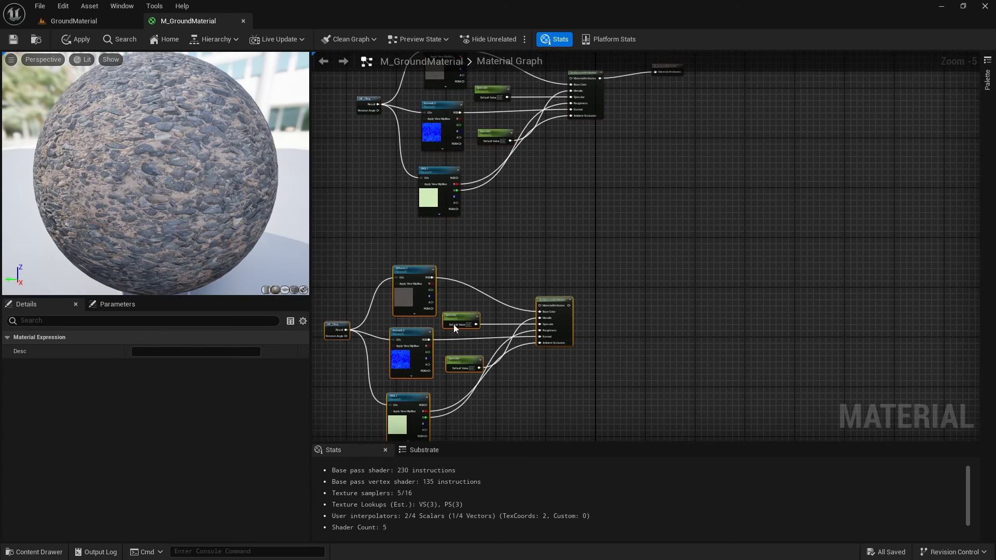
- Move the M_GroundMaterial result node beside the duplicated group and connect the duplicate SetMaterialAttributes output to it
right_click_drag(536, 246, 451, 271)
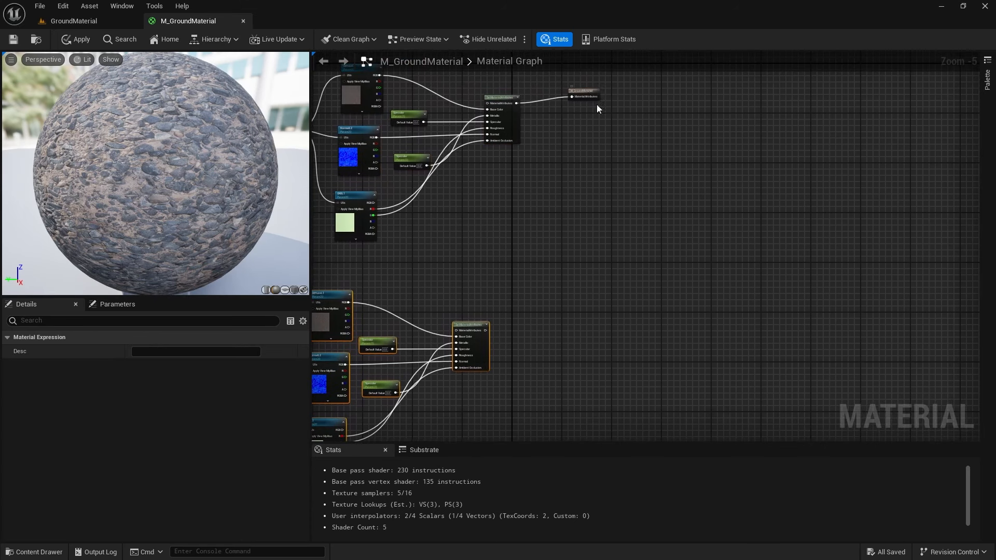
left_click_drag(588, 92, 731, 329)
scroll(561, 341, "up", 4)
scroll(397, 318, "down", 3)
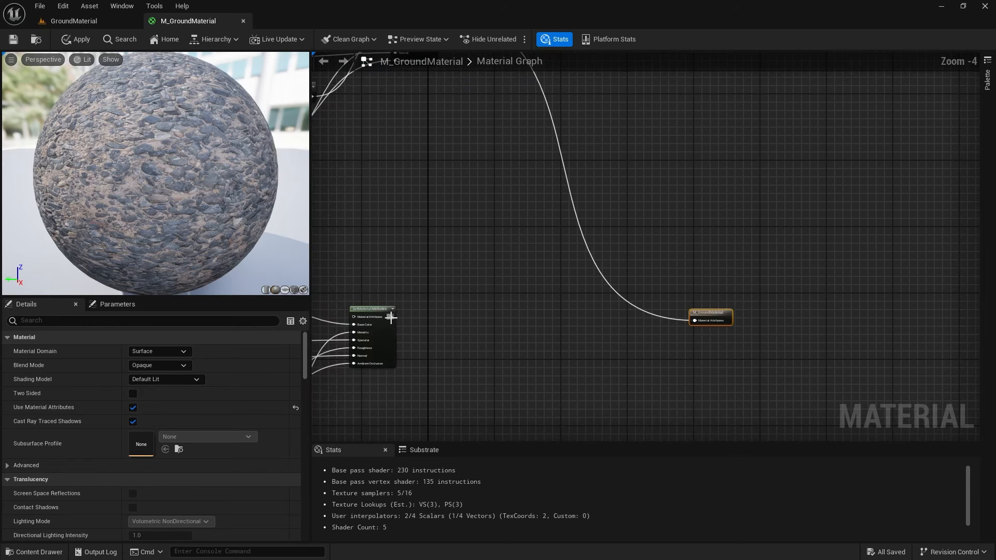
left_click_drag(391, 318, 695, 320)
- Open the duplicated MF_Tiling function, examine its Tiling/Offset and Rotation Angle network, and close it
right_click_drag(403, 363, 676, 330)
scroll(444, 246, "up", 4)
right_click_drag(395, 337, 547, 284)
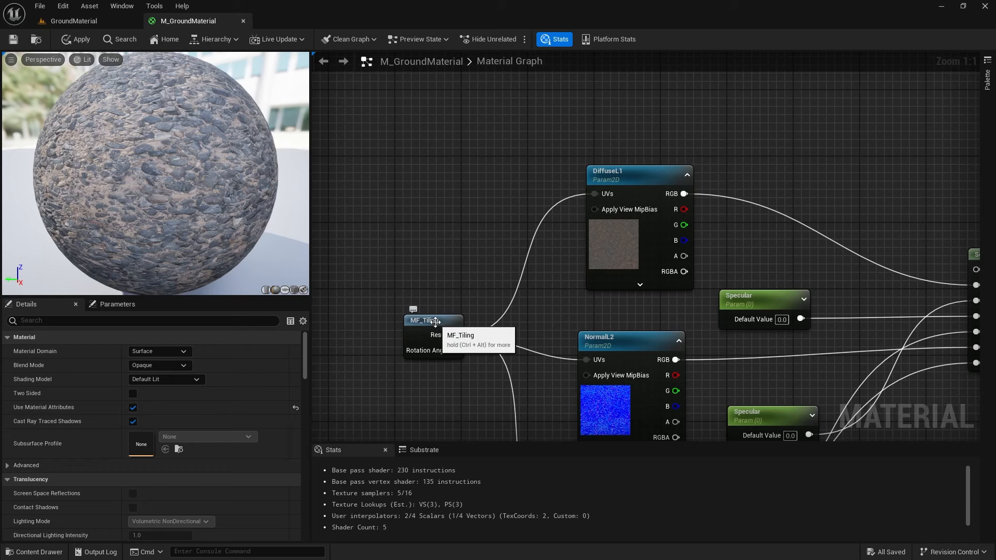
double_click(435, 322)
right_click_drag(436, 321, 633, 220)
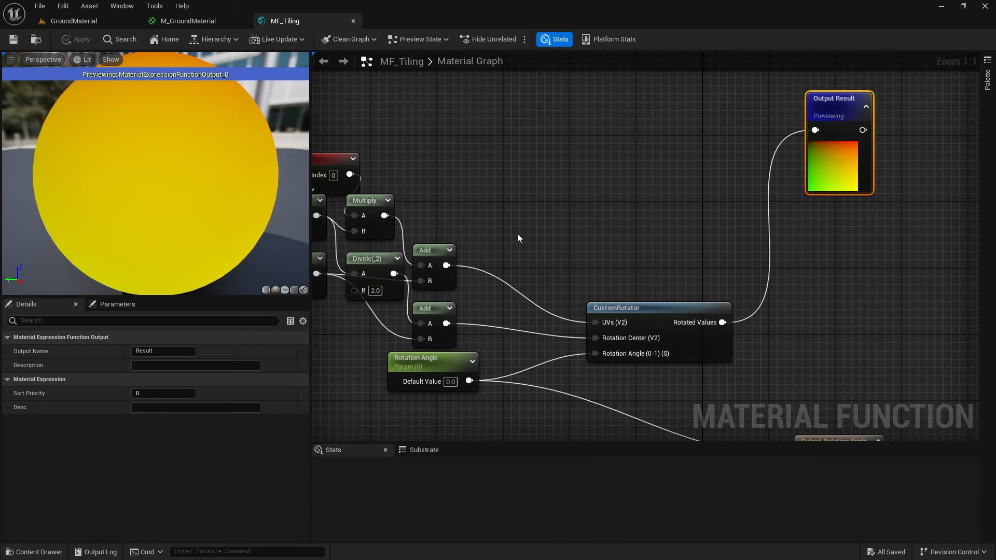
right_click_drag(512, 227, 623, 211)
right_click_drag(514, 186, 725, 147)
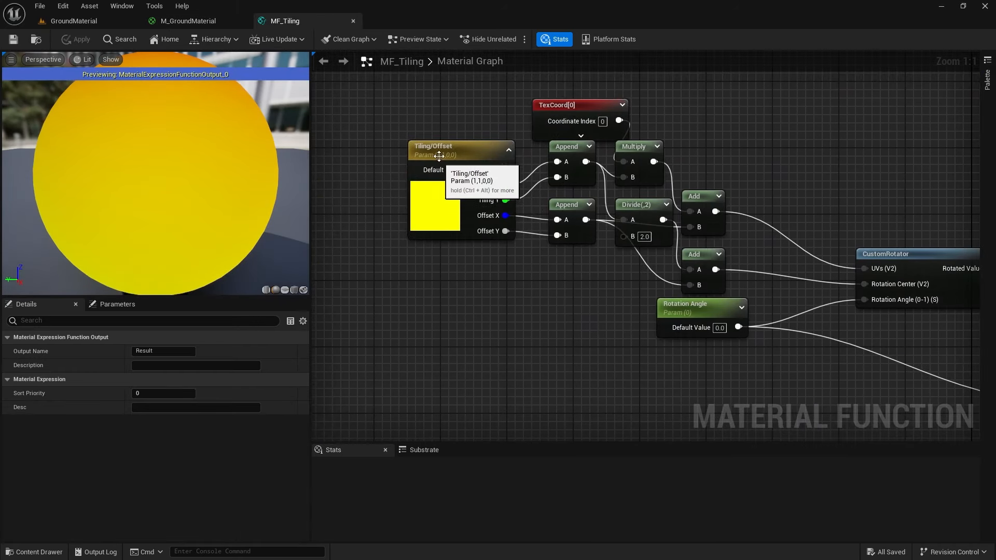
left_click(353, 21)
right_click_drag(507, 204, 422, 204)
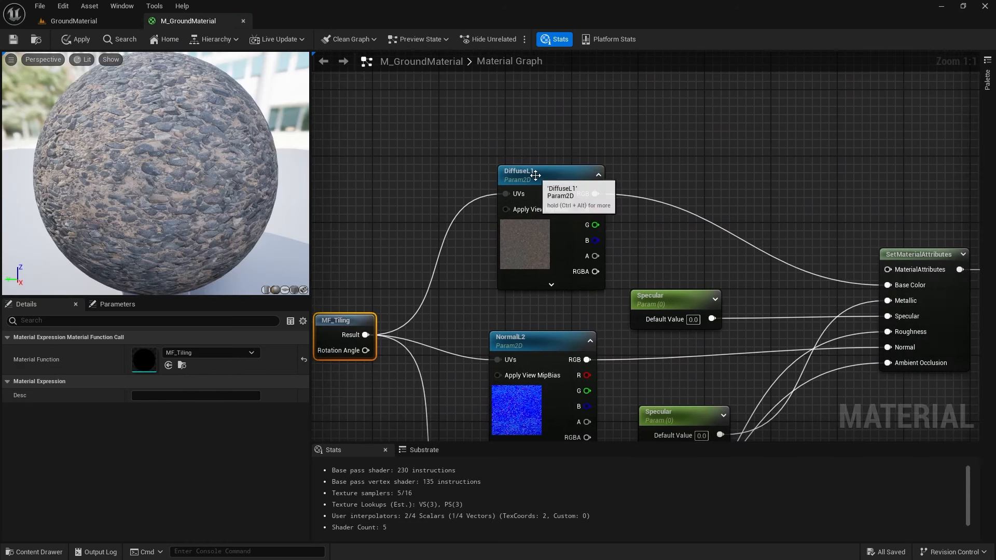
- Rename the duplicated group's DiffuseL1 texture parameter to DiffuseL2
left_click(535, 175)
left_click(165, 353)
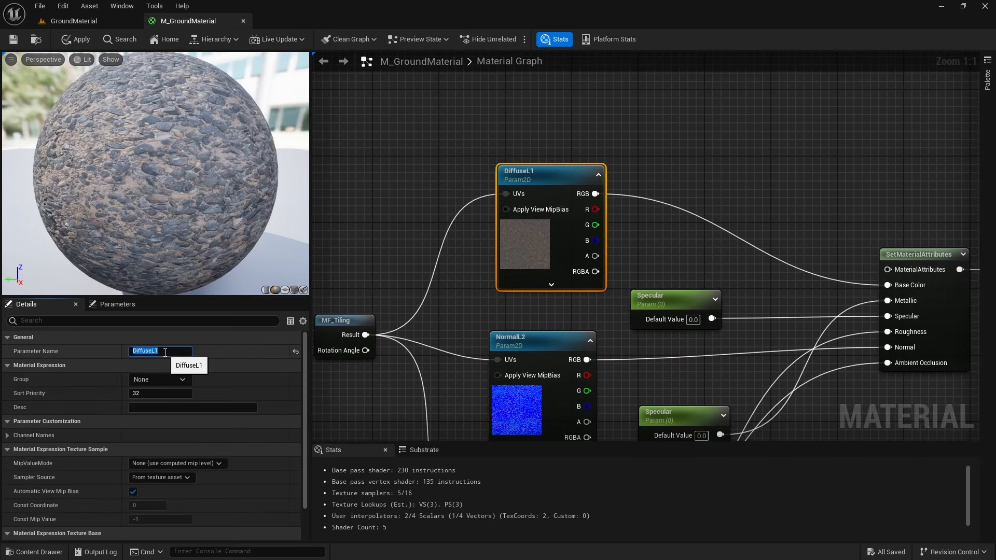
left_click(165, 353)
type("2")
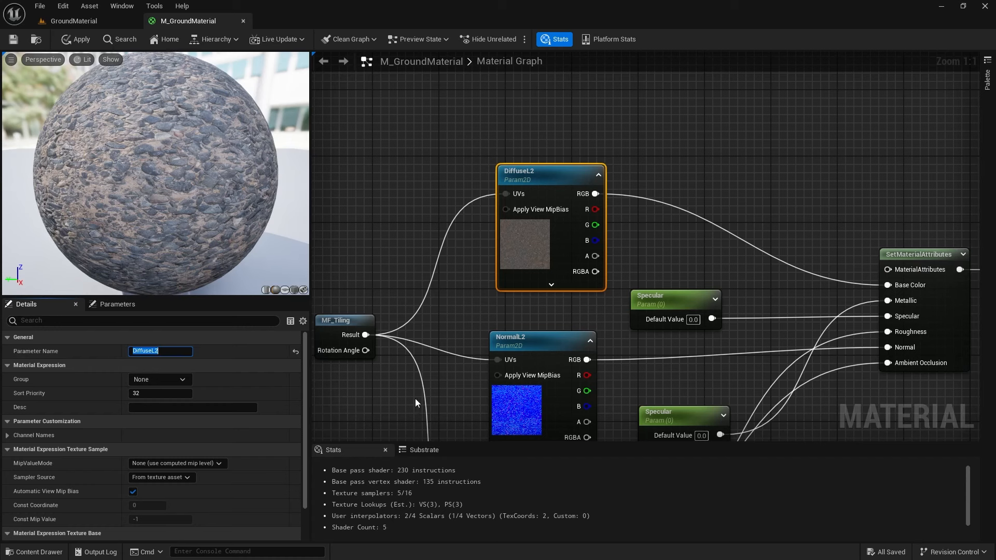
key("Return")
- Check the parameter name of the duplicated normal texture and rename the duplicated group's ORDL1 parameter to ORDL2
left_click(521, 348)
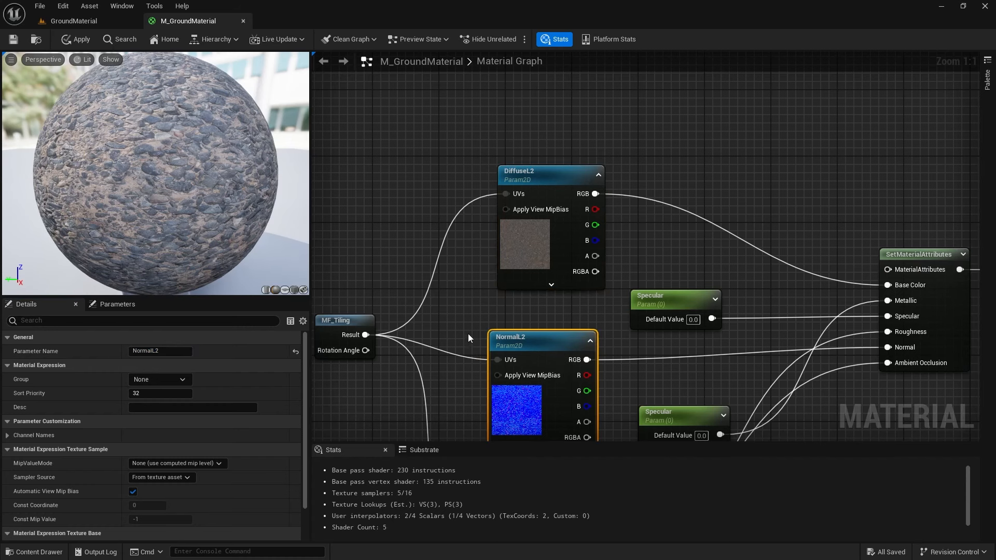
right_click_drag(468, 334, 491, 226)
left_click(521, 386)
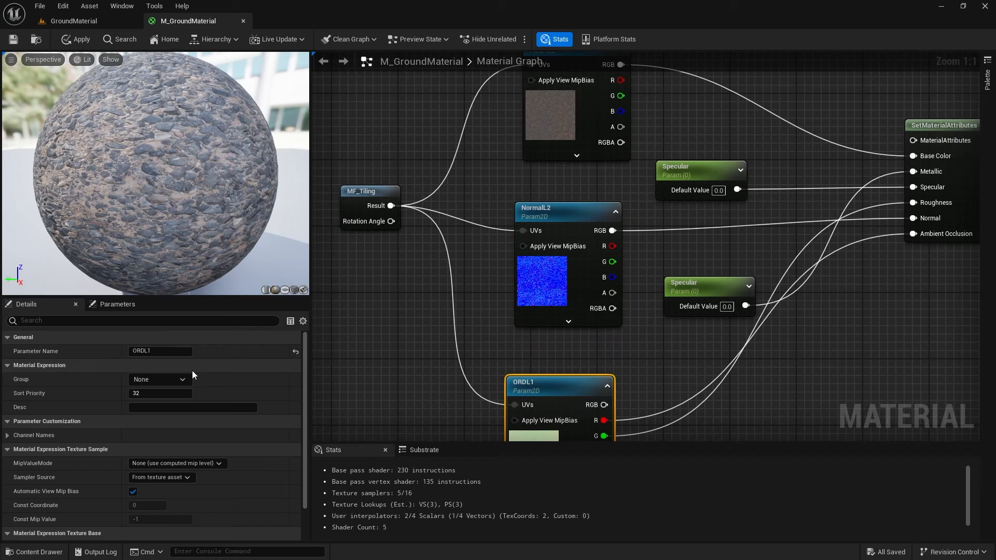
left_click(164, 351)
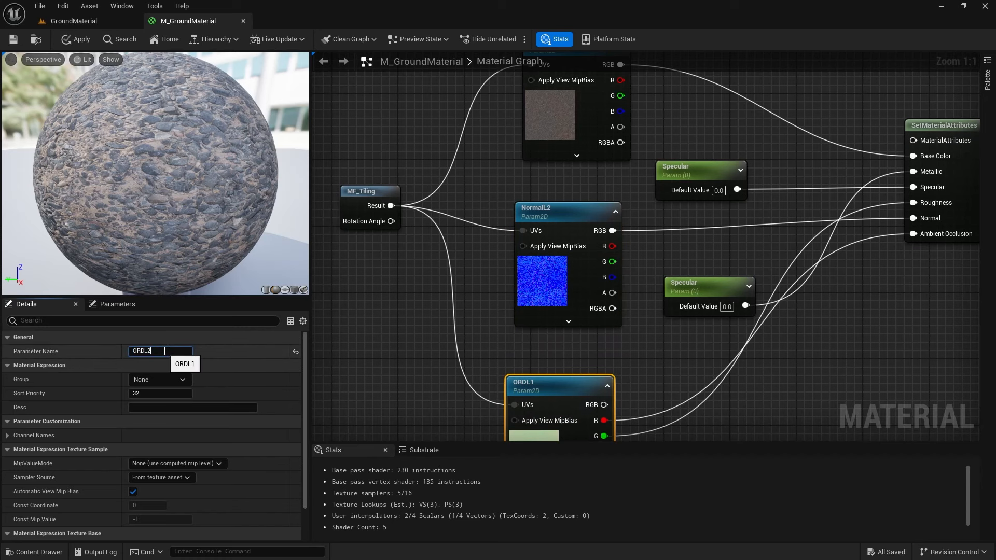
type("2")
key("Return")
left_click(393, 340)
right_click_drag(438, 55, 449, 239)
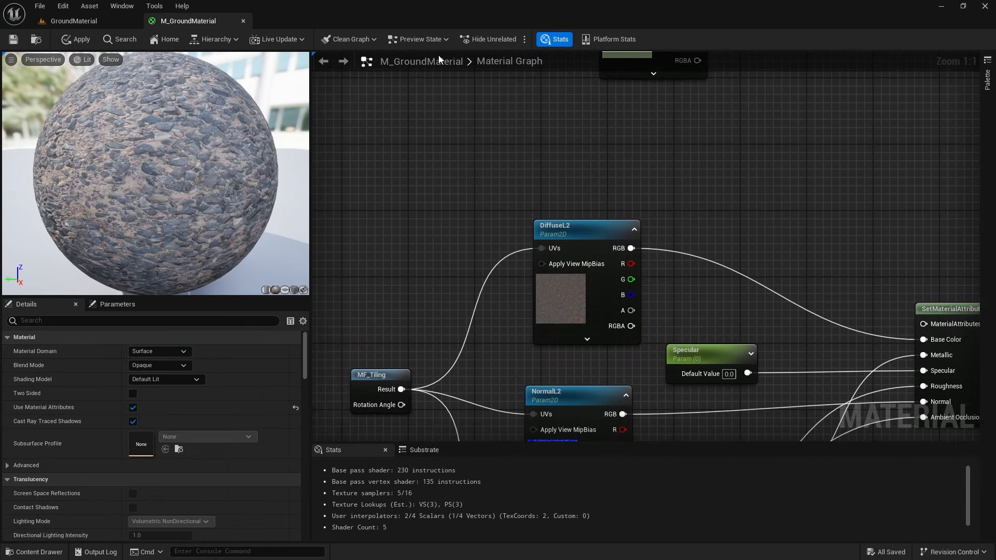
right_click_drag(495, 146, 492, 235)
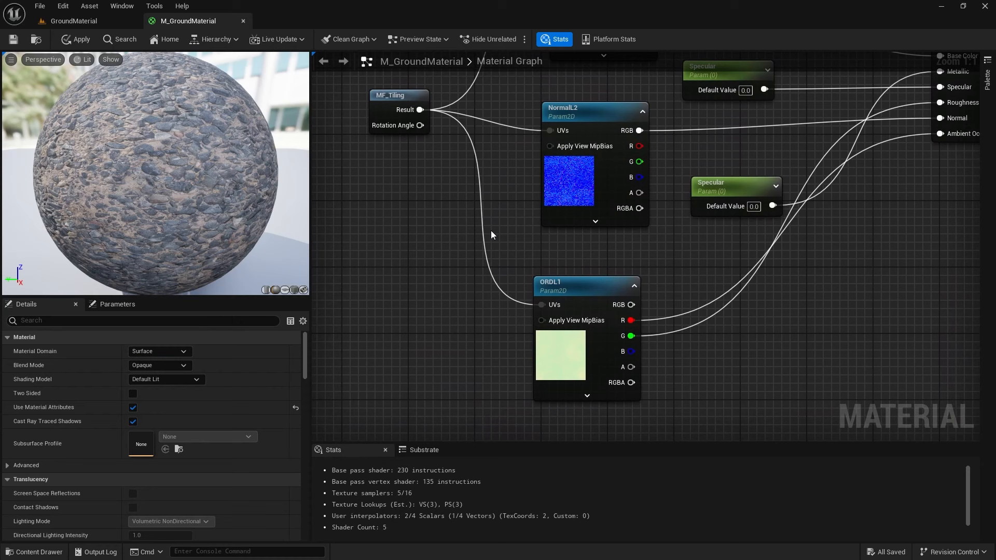
- Rename the first layer's normal texture parameter, above ORDL1, to NormalL1
left_click(597, 112)
left_click(170, 352)
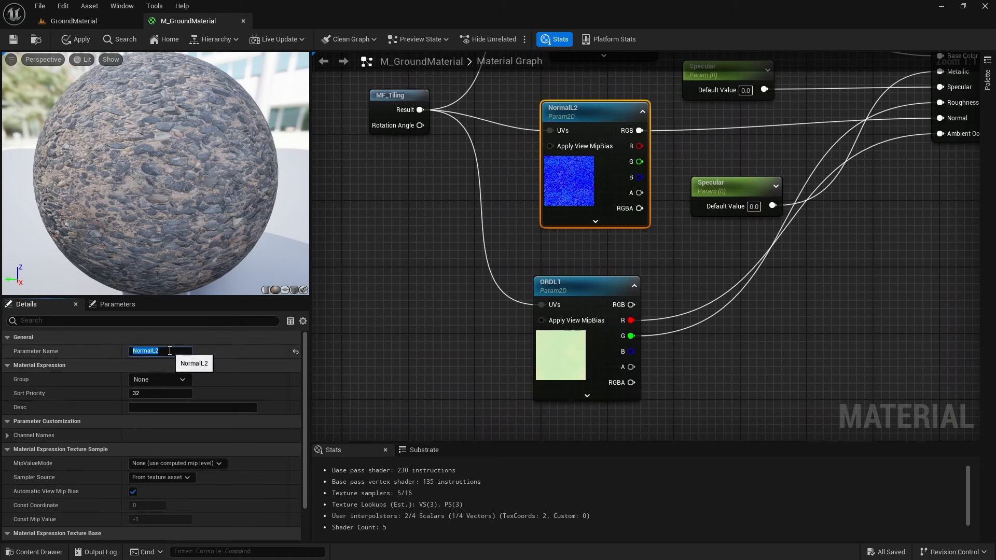
left_click(170, 351)
type("1")
key("Return")
- Assign the T_Dry_Sand_xfgpdii_8K_D texture from the Megascans Dry_Sand_xfgpdii folder to the DiffuseL2 parameter
right_click_drag(345, 409, 398, 151)
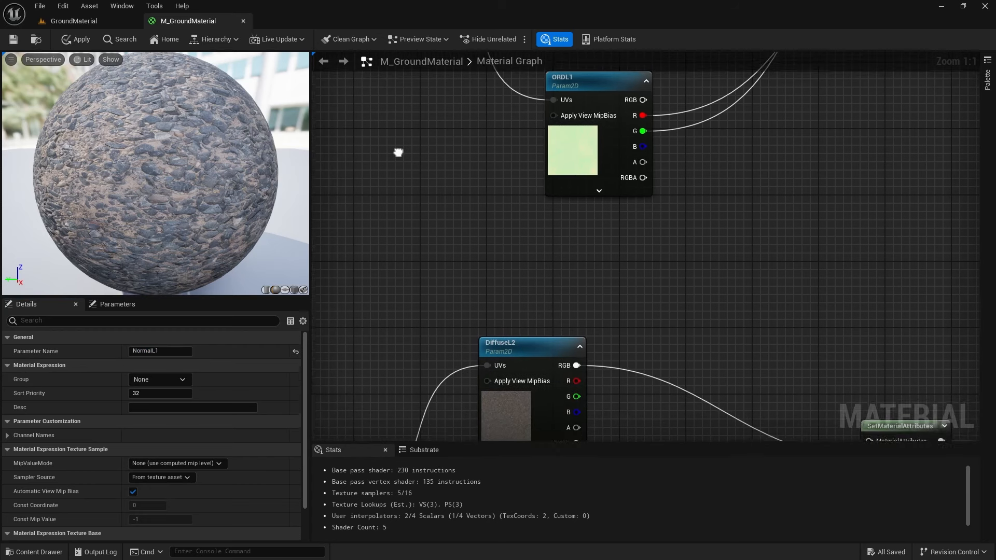
scroll(403, 202, "down", 3)
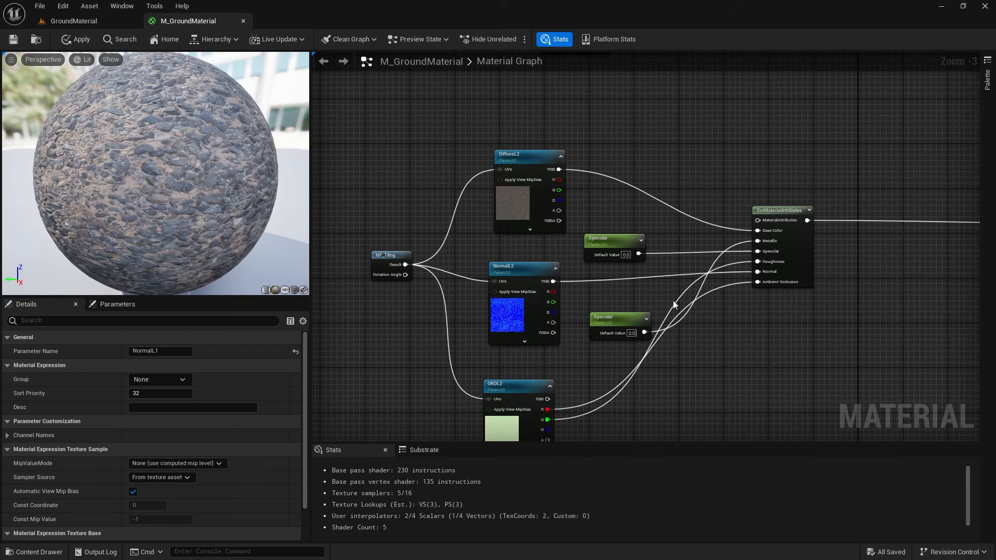
right_click_drag(674, 300, 589, 275)
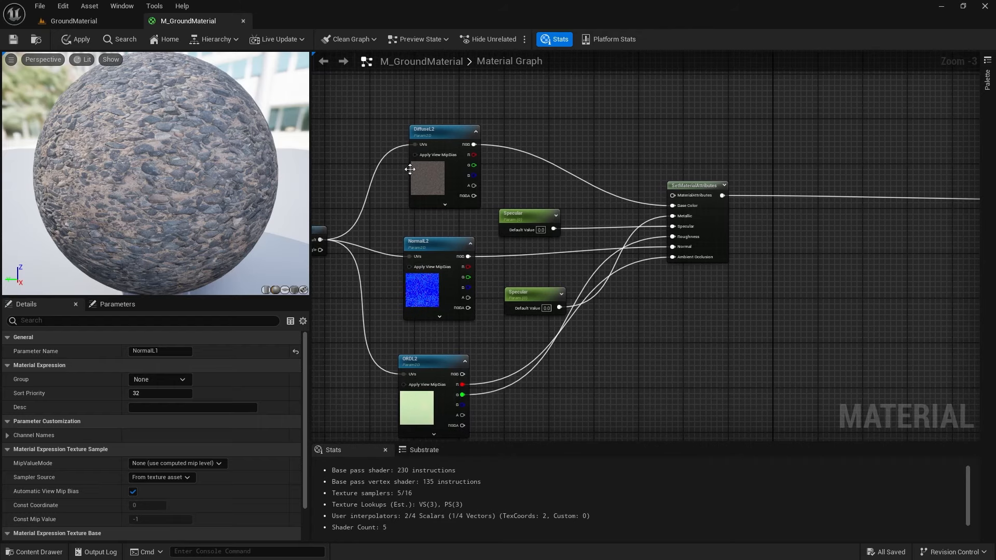
left_click(441, 182)
left_click(47, 552)
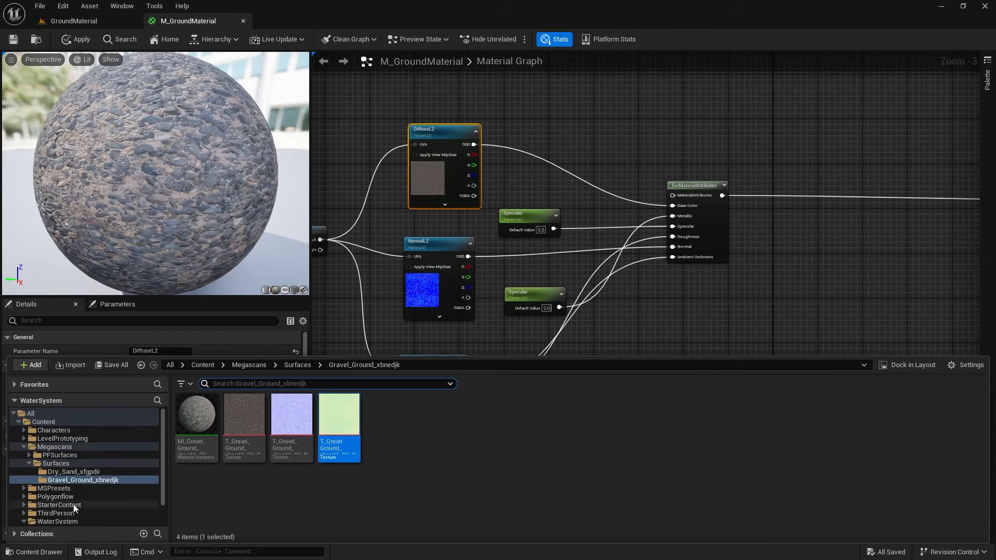
left_click(73, 472)
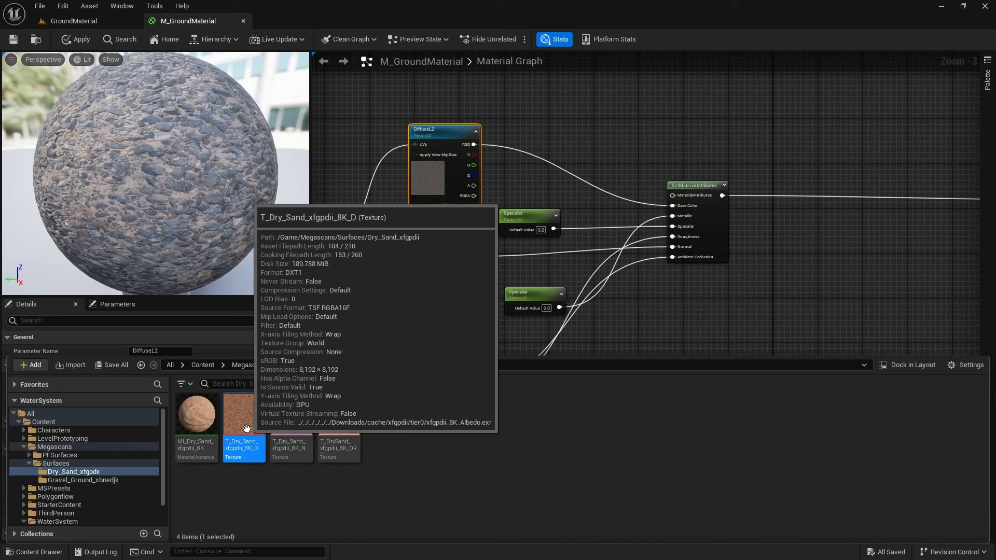
left_click_drag(247, 432, 447, 151)
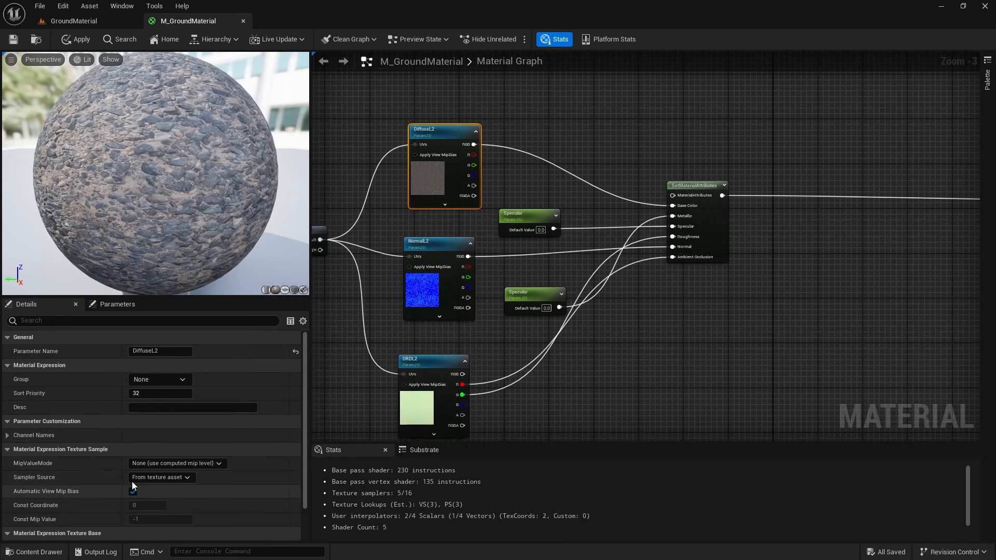
scroll(106, 500, "down", 2)
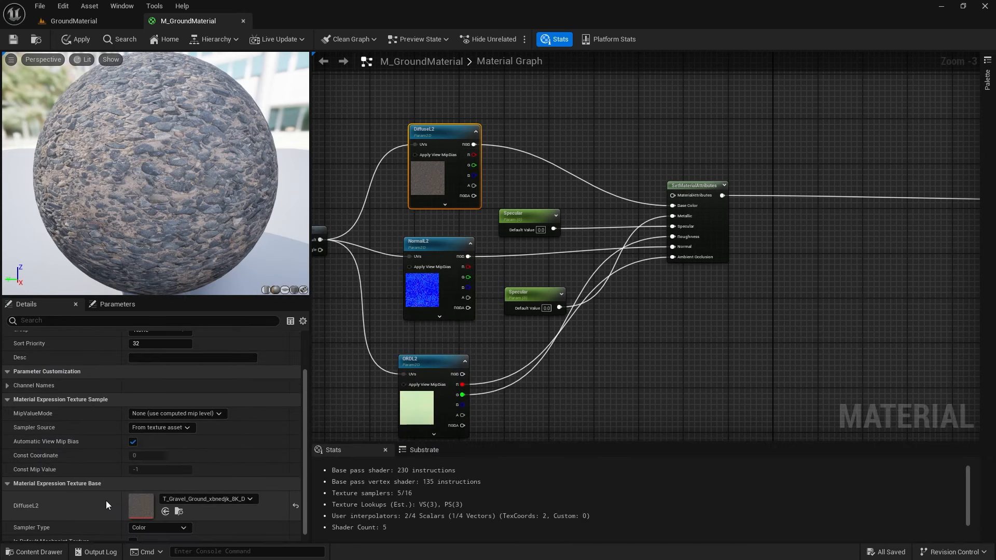
- Assign the T_Dry_Sand_xfgpdii_8K_N texture to the NormalL2 parameter
left_click(423, 241)
left_click(34, 552)
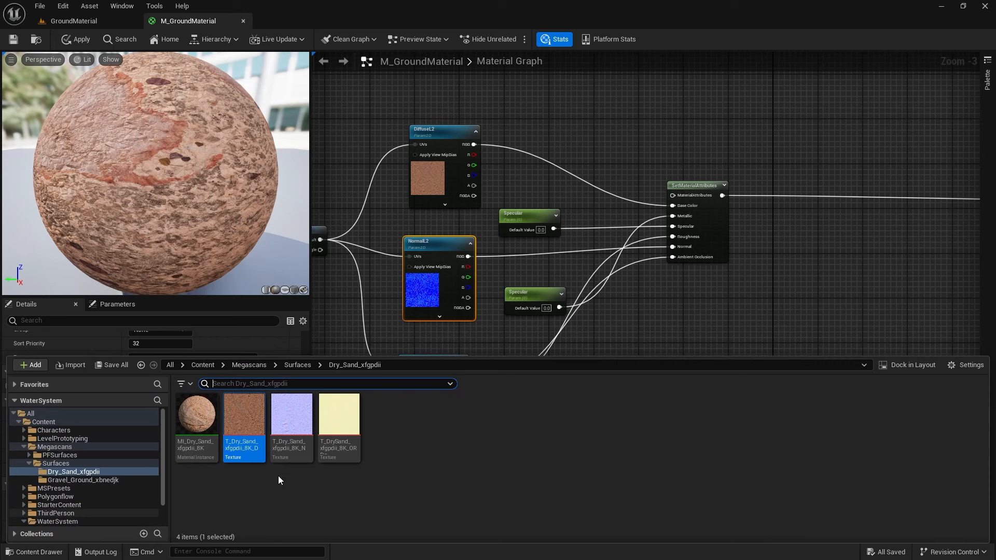
left_click(297, 428)
left_click(441, 240)
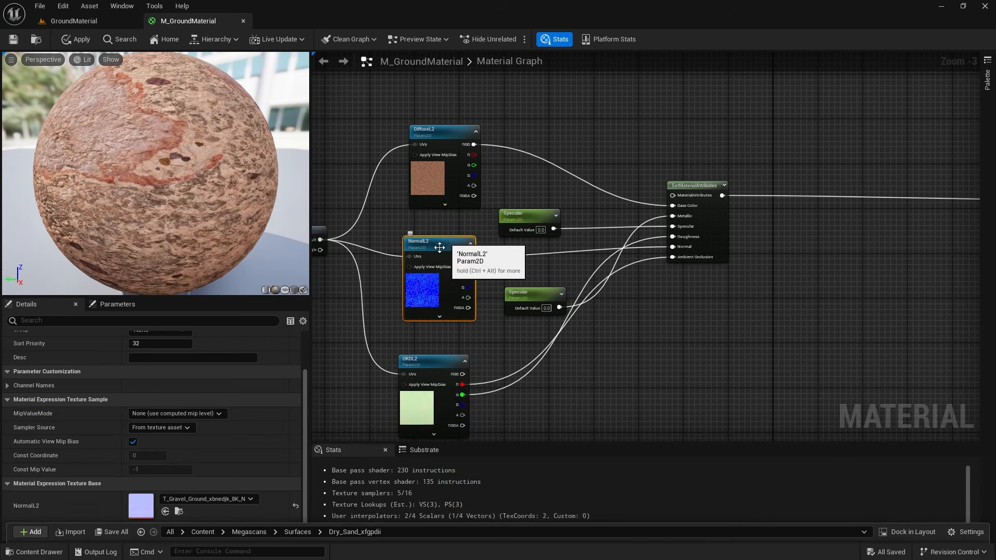
left_click(165, 512)
- Assign the T_DrySand_xfgpdii_8K_ORDp texture to the ORDL2 parameter
left_click(439, 361)
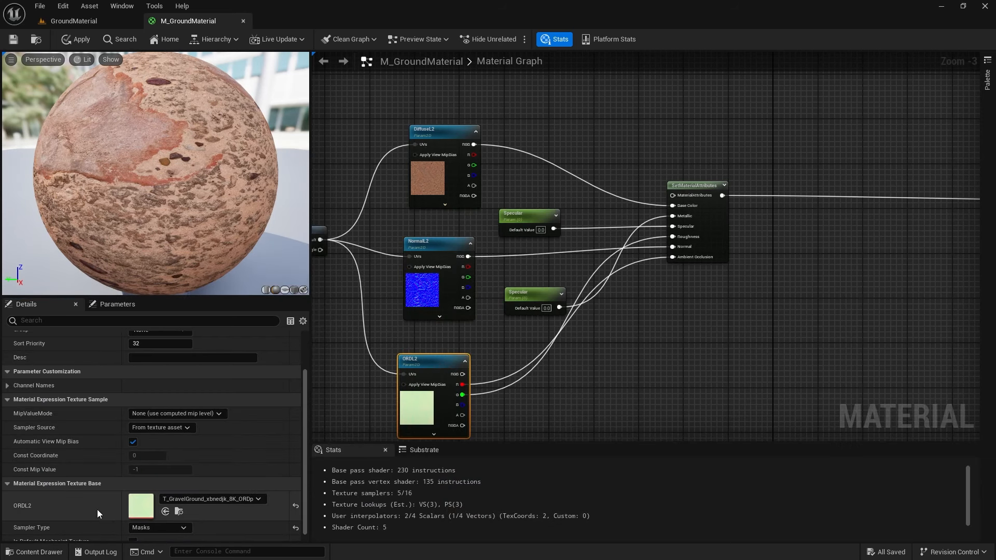
left_click(34, 552)
left_click(339, 420)
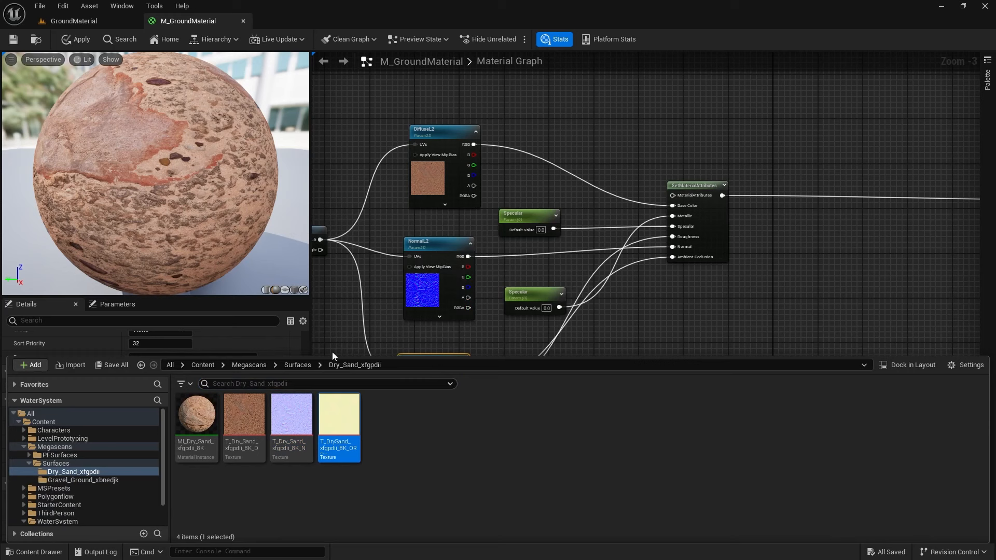
left_click(410, 363)
left_click(415, 360)
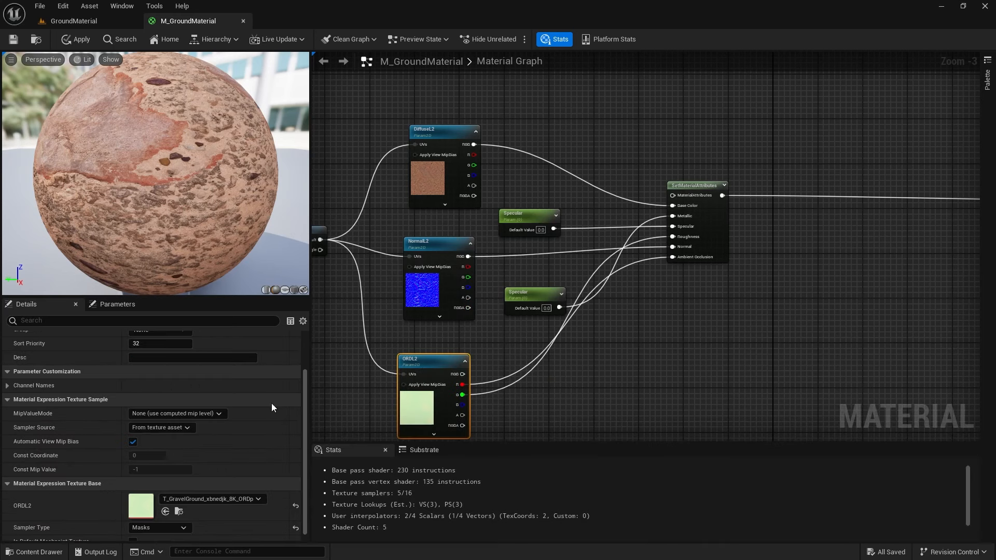
left_click(165, 512)
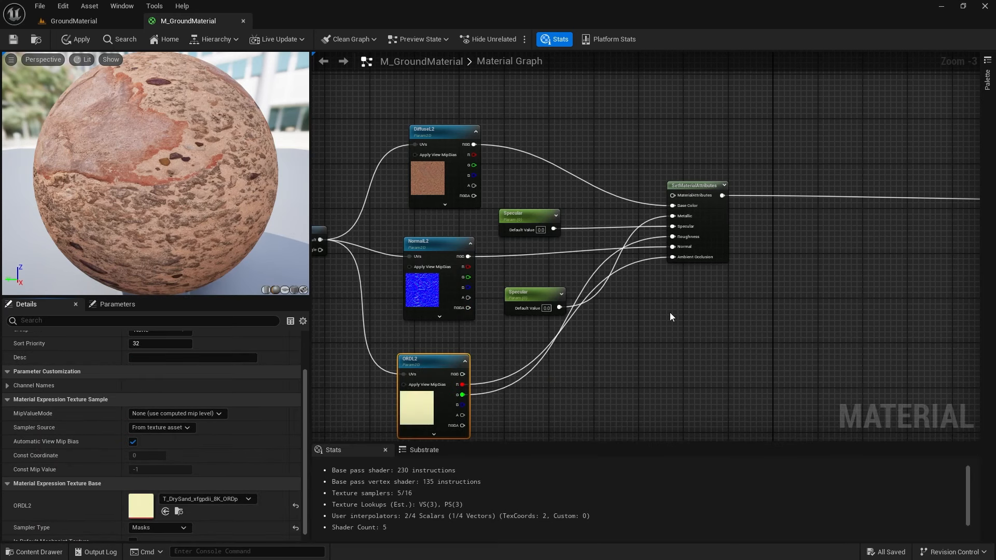
- Apply the material changes, check the second layer on the ground in the GroundMaterial level, and return to the material graph
scroll(580, 338, "down", 4)
scroll(530, 328, "up", 2)
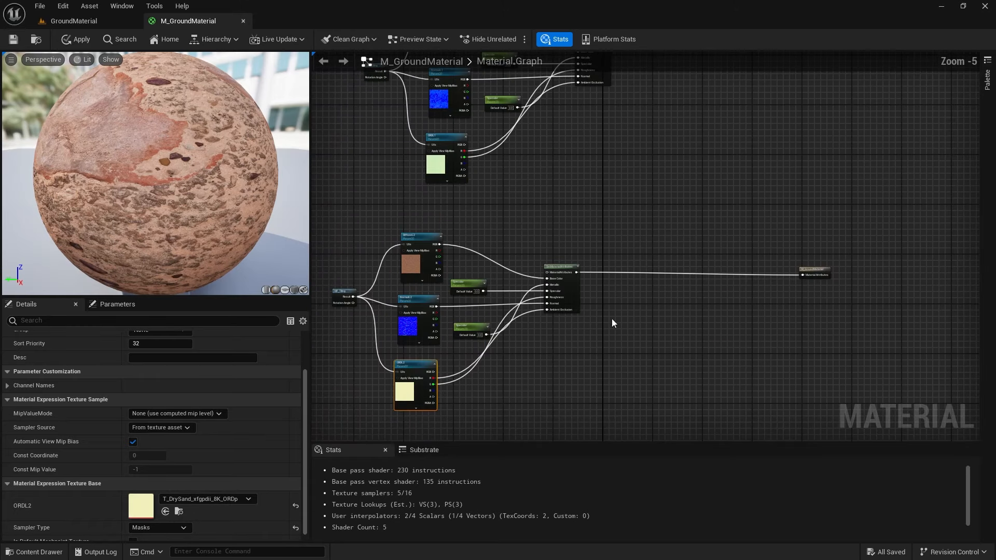
right_click_drag(591, 329, 492, 344)
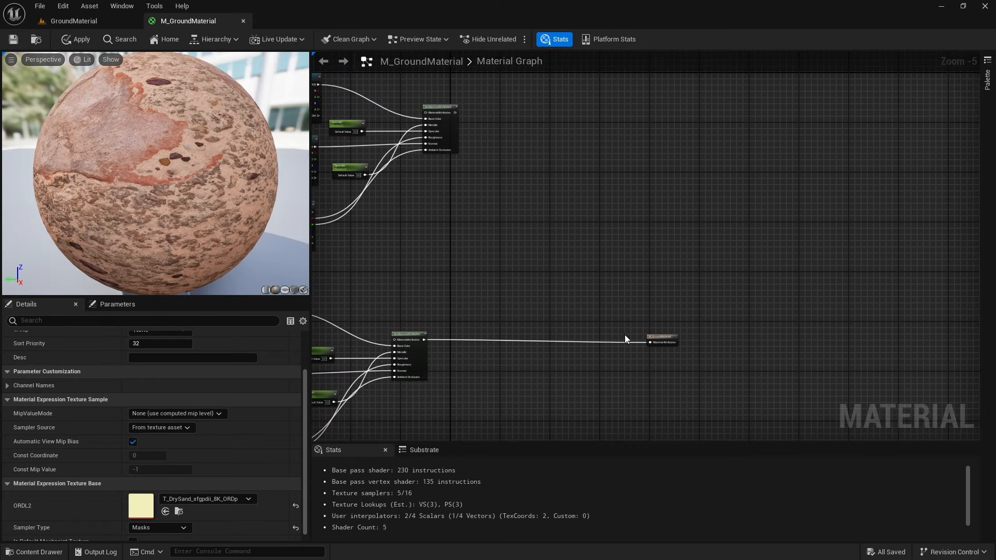
left_click(73, 21)
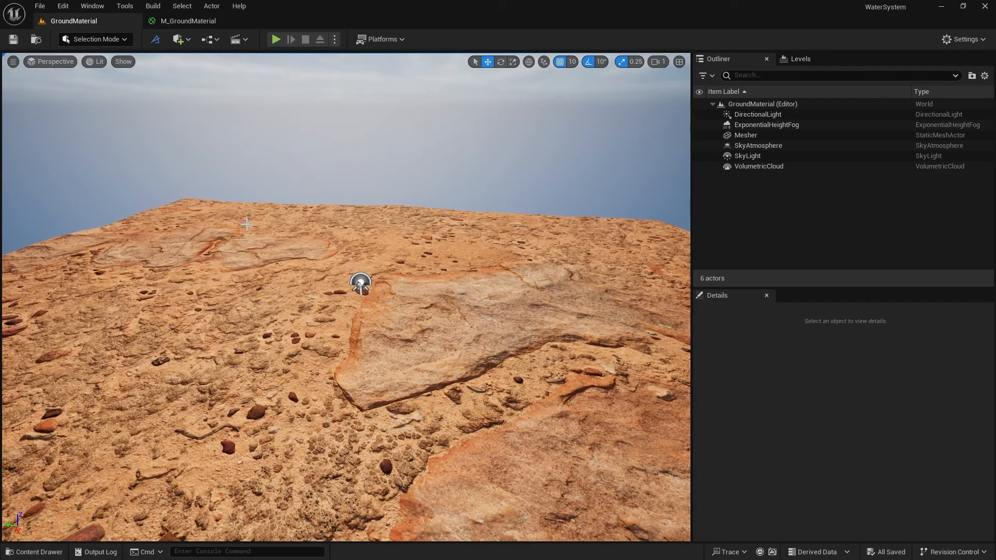
left_click(217, 22)
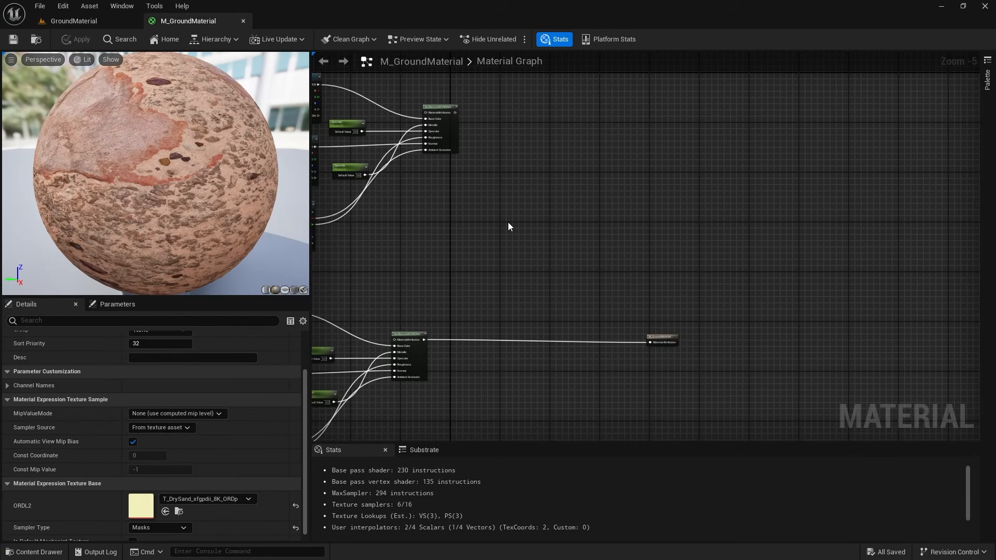
- Move the M_GroundMaterial result node between the two layer groups' heights and add a BlendMaterialAttributes node before it
left_click_drag(657, 334, 714, 256)
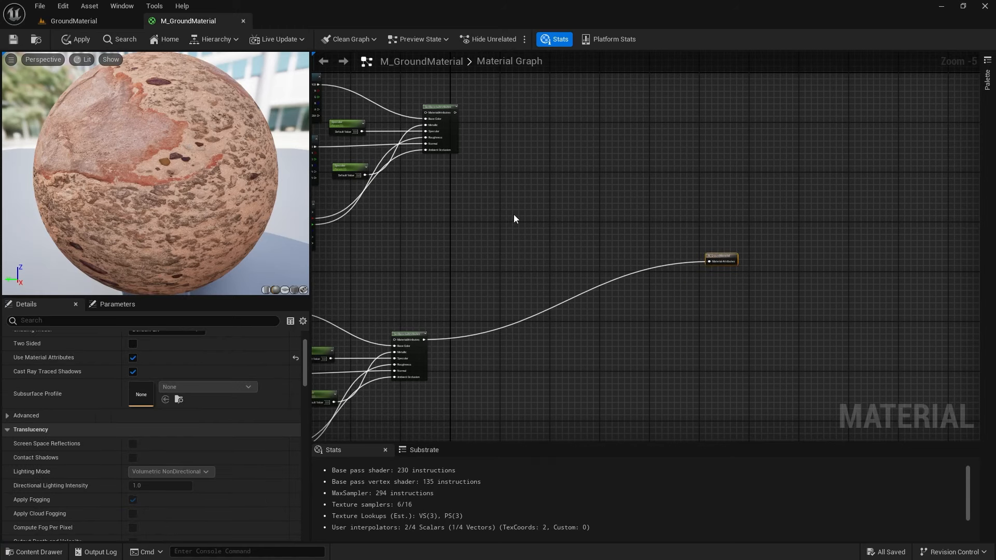
right_click(514, 216)
type("blend")
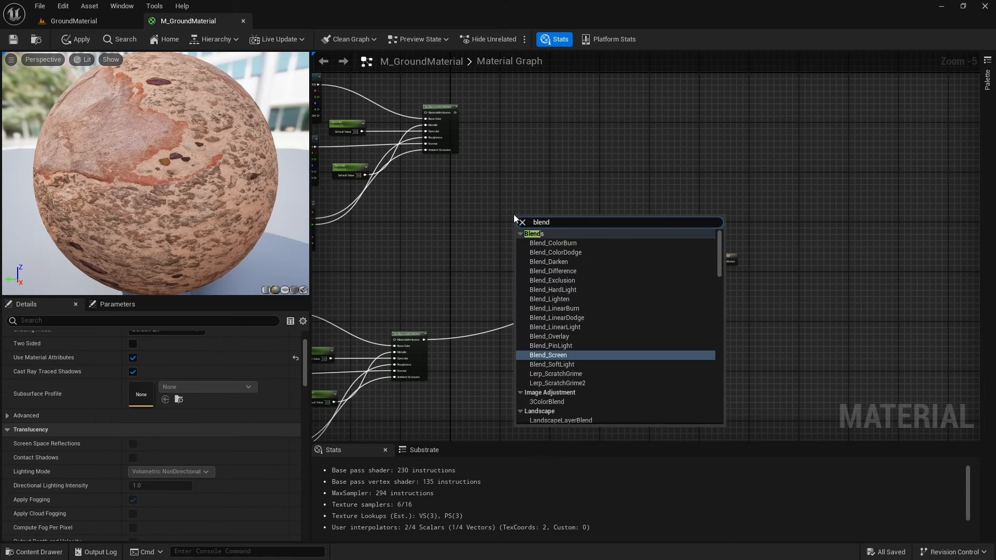
type("ma")
key("Return")
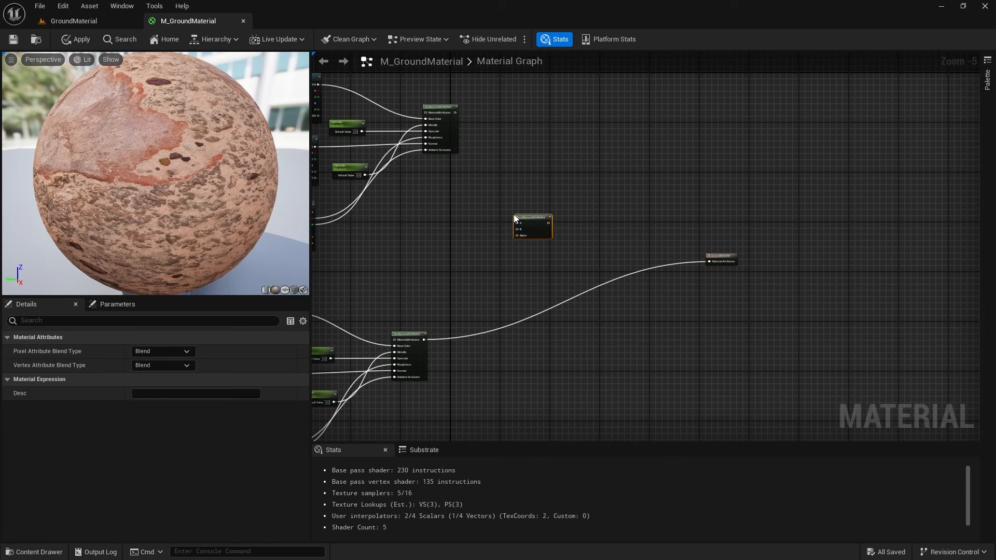
- Connect the first layer's SetMaterialAttributes output to the blend node's A input and the second layer's output to B
scroll(514, 214, "up", 4)
right_click_drag(464, 209, 549, 215)
scroll(552, 218, "down", 2)
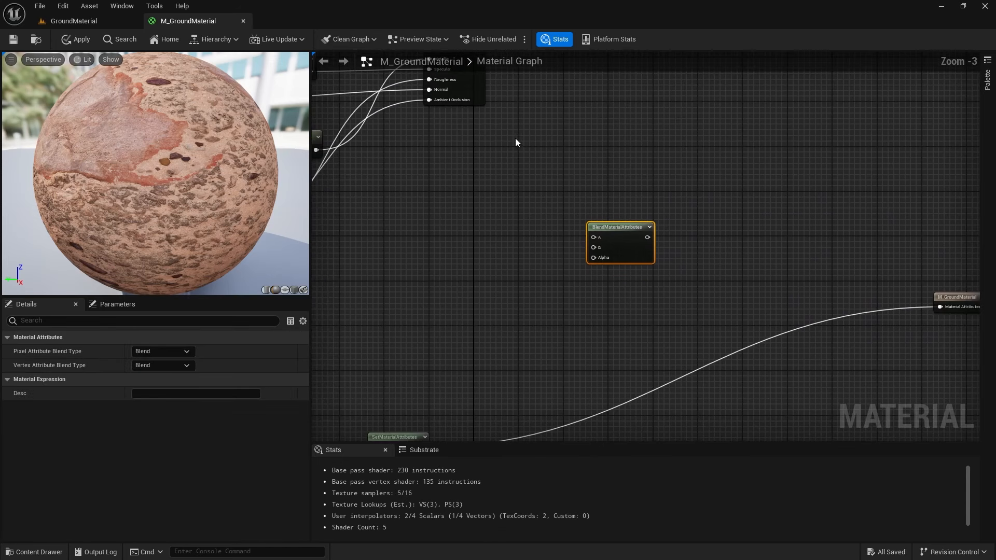
right_click_drag(516, 138, 514, 174)
left_click_drag(484, 76, 595, 271)
right_click_drag(537, 331, 595, 205)
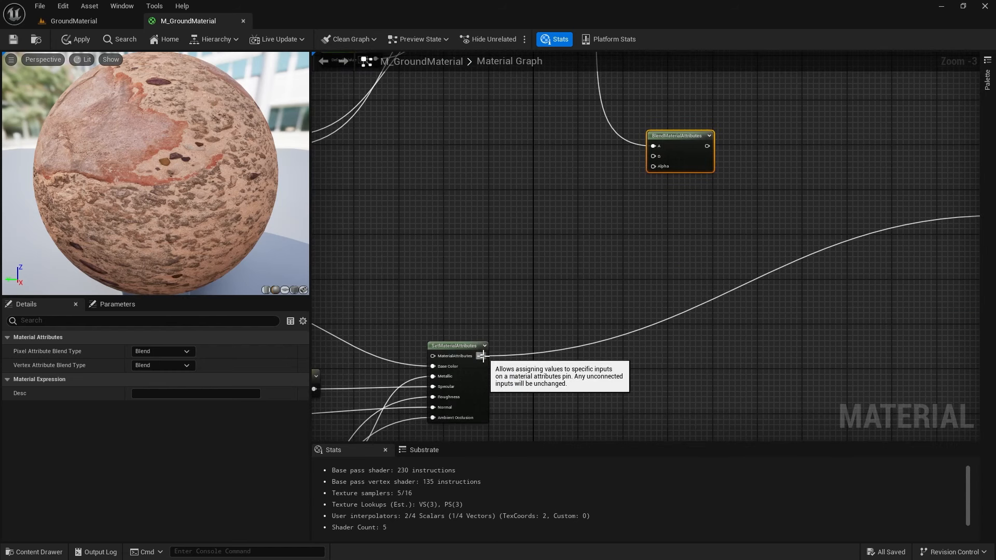
left_click_drag(483, 356, 658, 157)
- Connect the BlendMaterialAttributes output to M_GroundMaterial's Material Attributes input and shift the blend node closer to it
right_click_drag(759, 178, 502, 220)
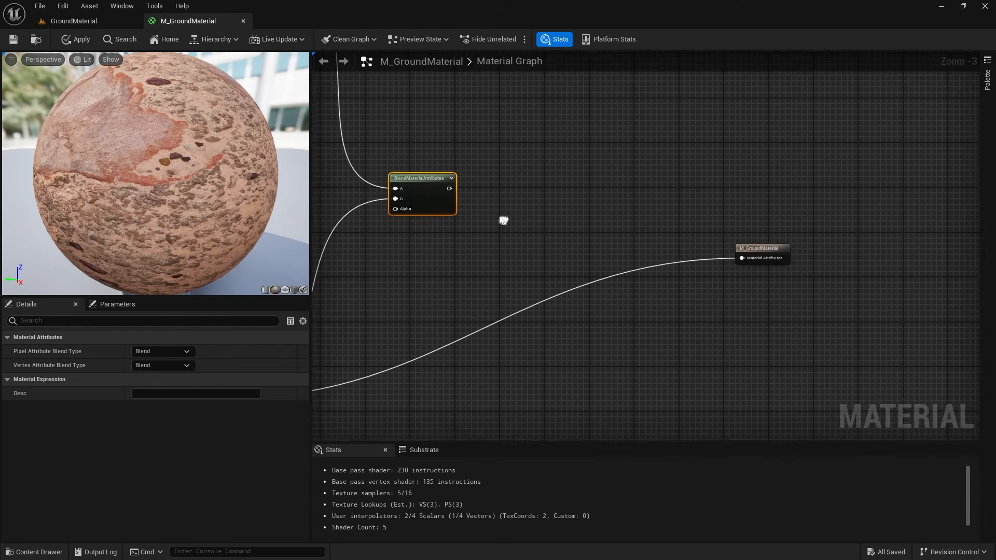
left_click_drag(446, 184, 739, 254)
right_click_drag(496, 268, 625, 252)
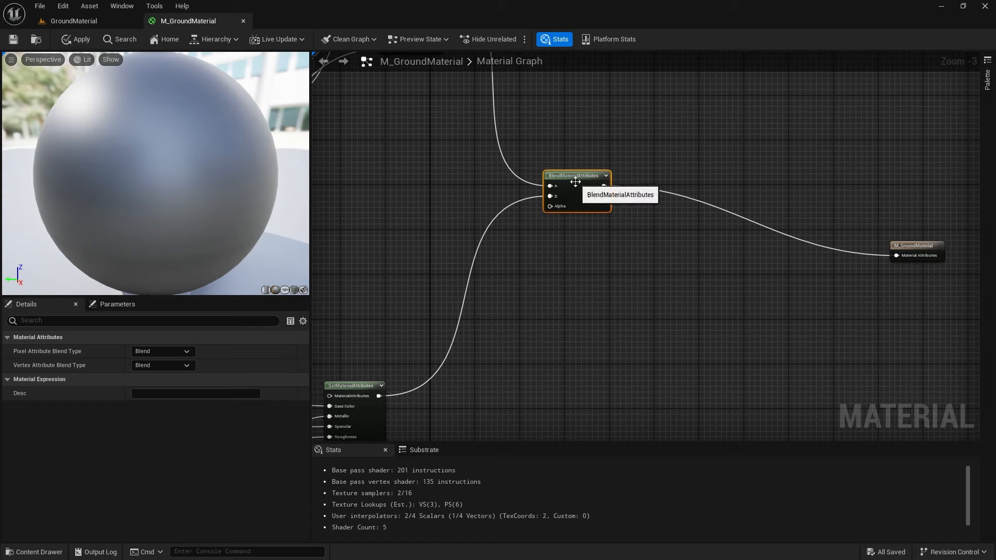
left_click_drag(586, 186, 624, 195)
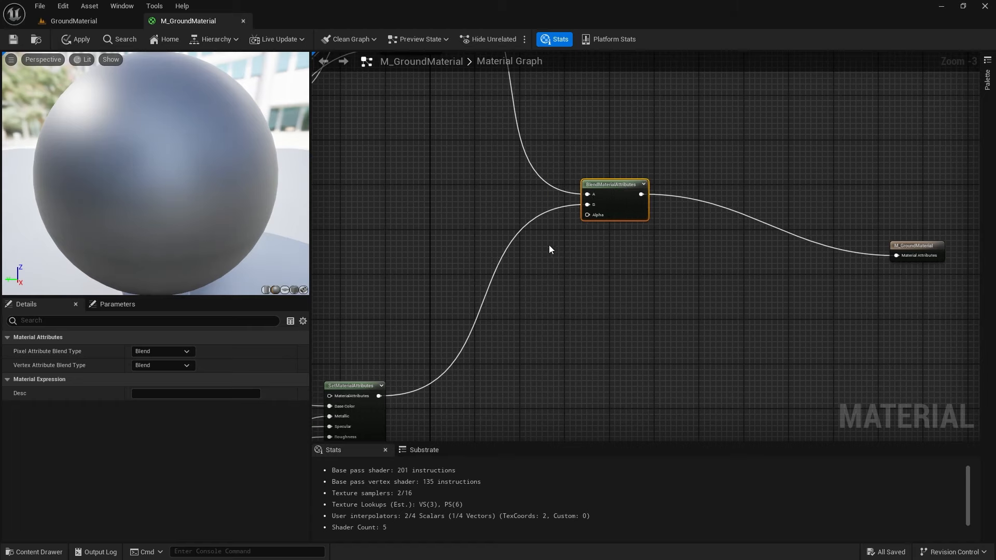
- Add a scalar parameter named Blend, connect it to the BlendMaterialAttributes Alpha input, and move the blend node away to make room
left_click(550, 245)
type("ssssss")
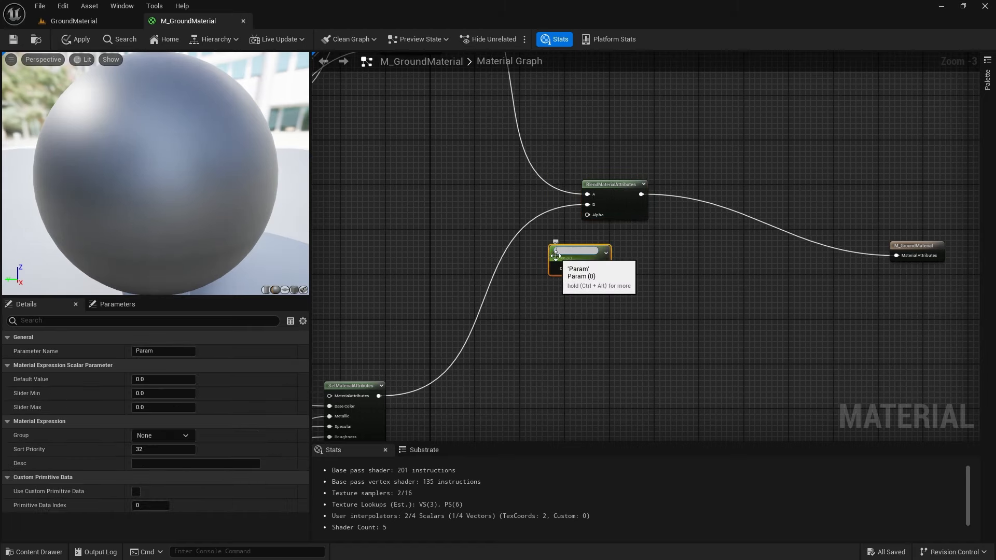
type("d")
key("Return")
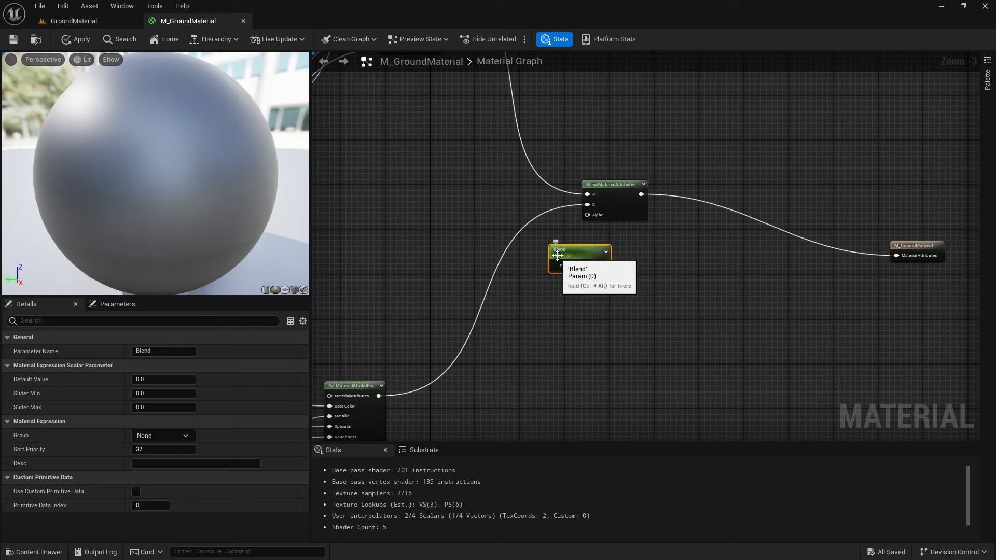
left_click_drag(605, 265, 587, 214)
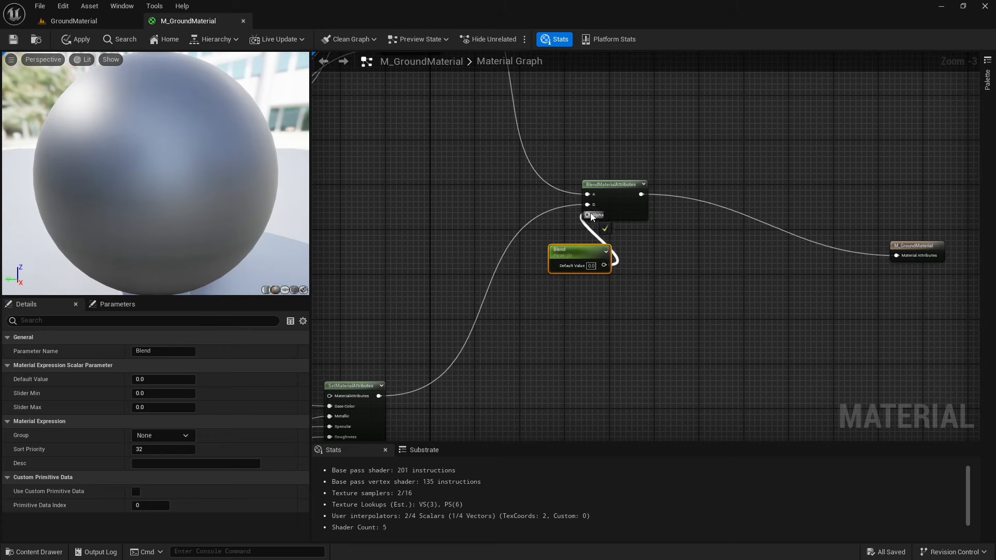
left_click_drag(616, 185, 664, 186)
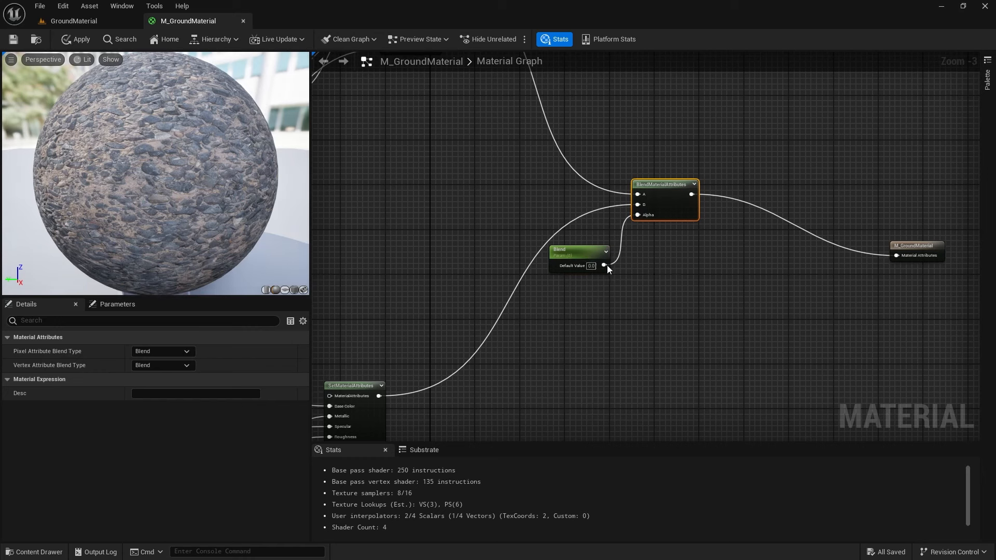
- Test the Blend parameter with a default value of 1 and set it to 0.5
left_click(591, 265)
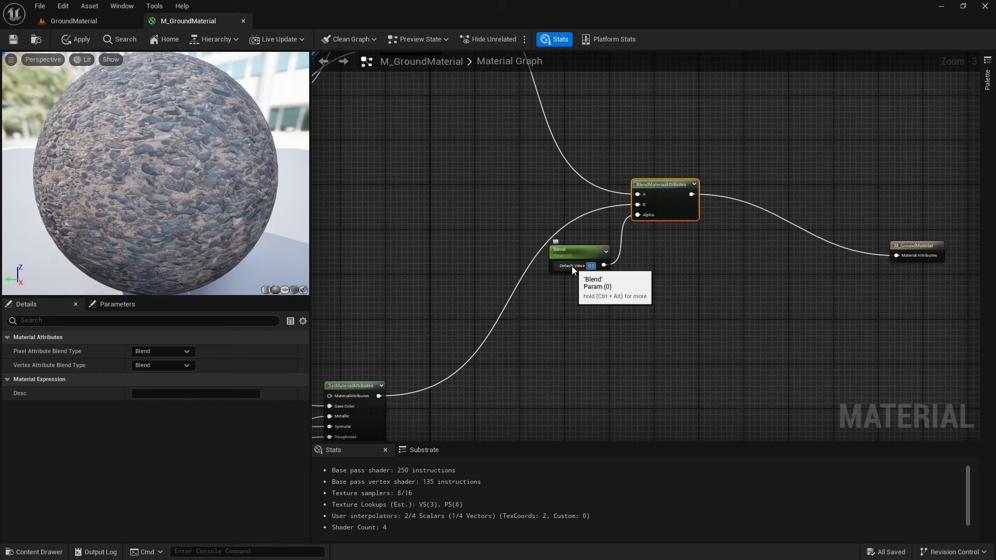
type("1")
key("Return")
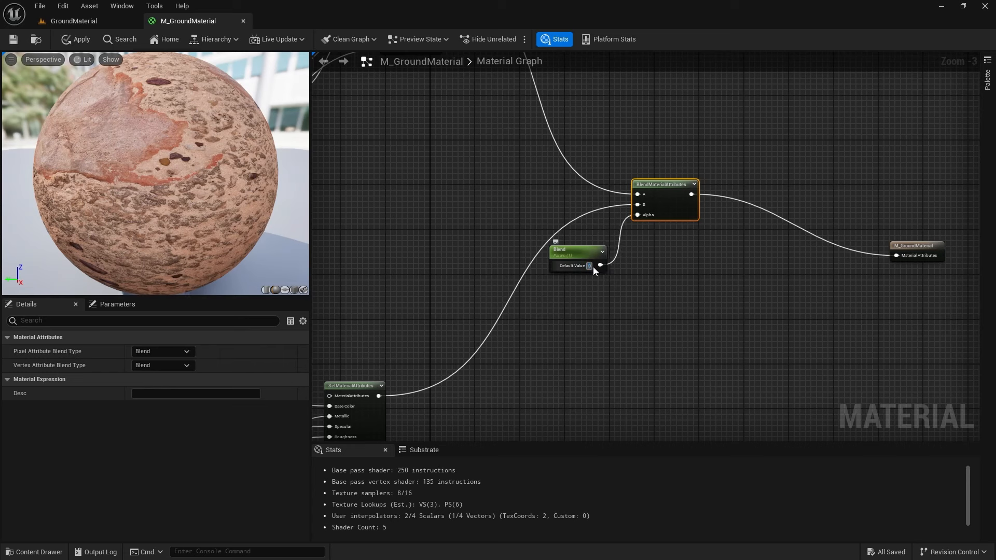
type("0.5")
key("Return")
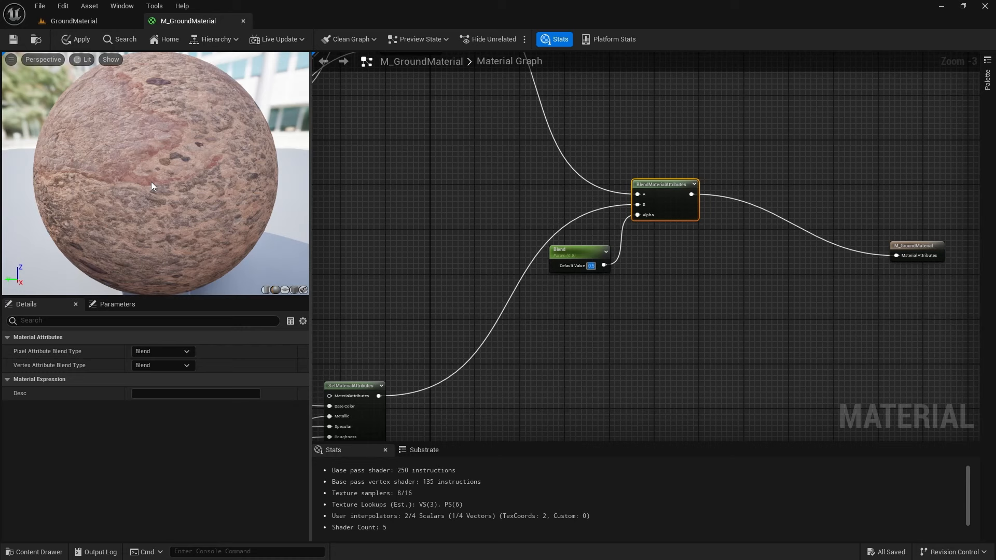
left_click(426, 224)
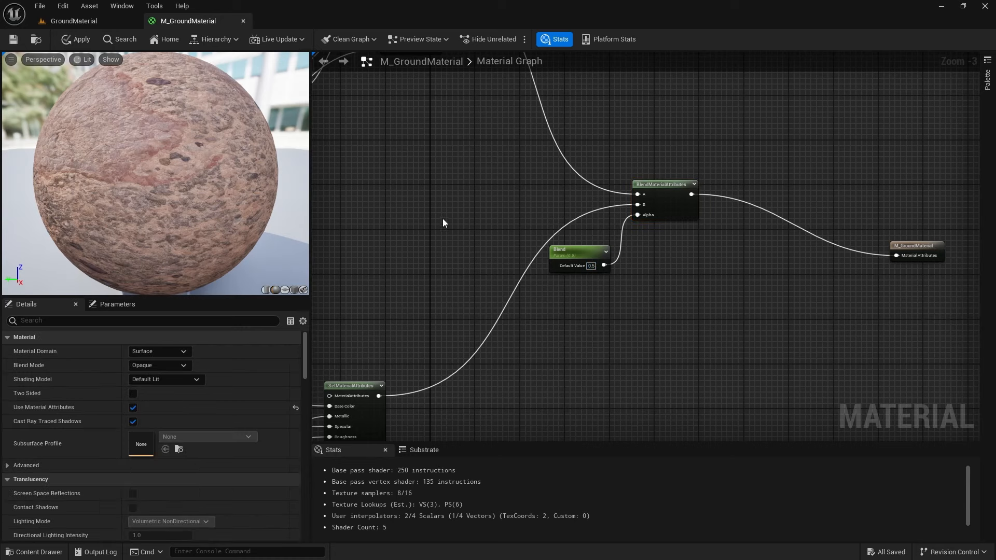
- Open Quixel Bridge from the GroundMaterial level, search its full library for "surface", and clear that filter
left_click(81, 21)
left_click(180, 38)
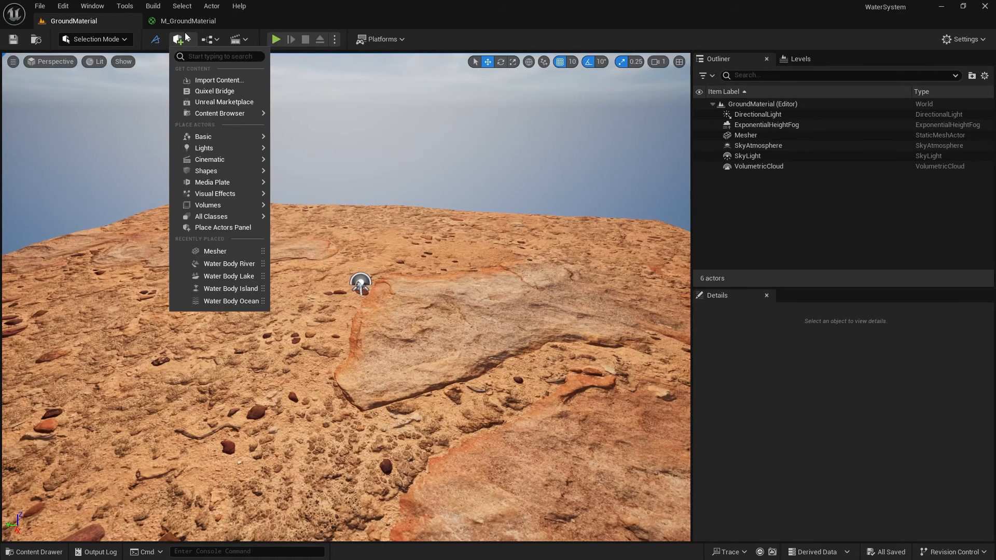
left_click(215, 91)
left_click(302, 86)
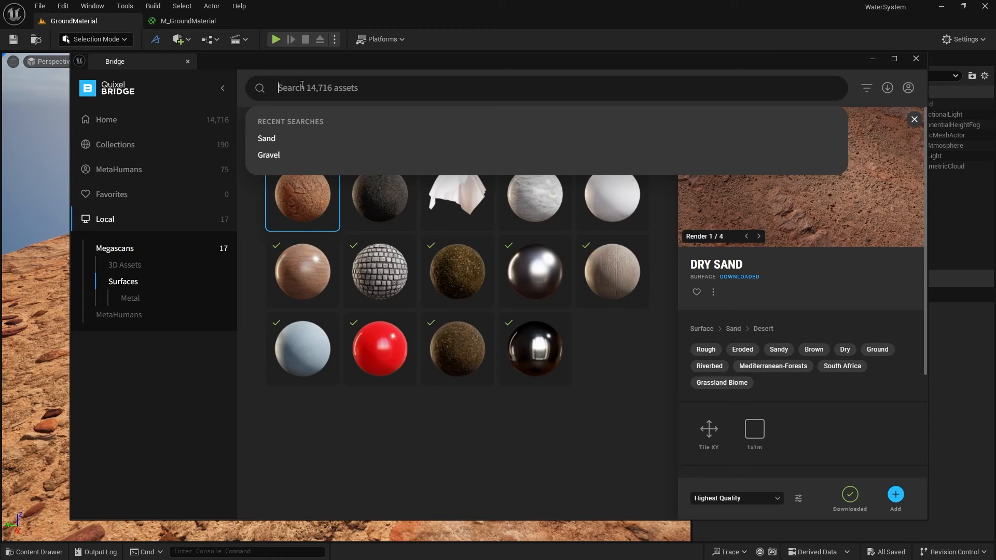
left_click(106, 121)
left_click(327, 88)
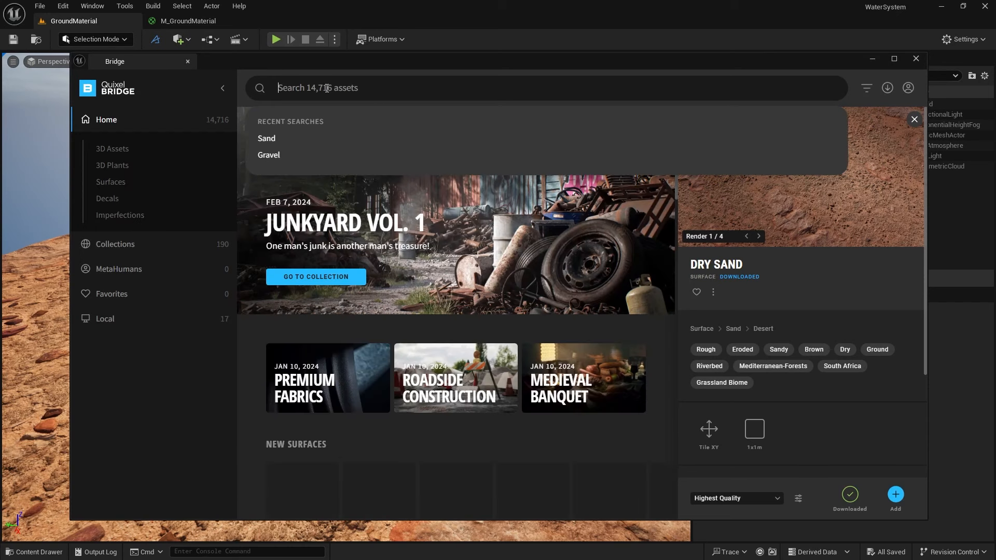
type("surf")
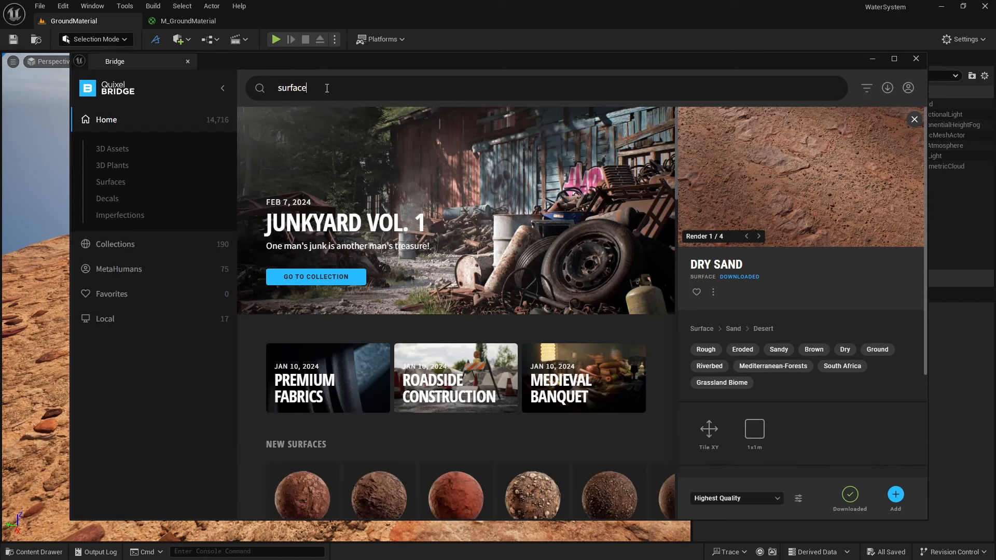
type("ace")
key("Return")
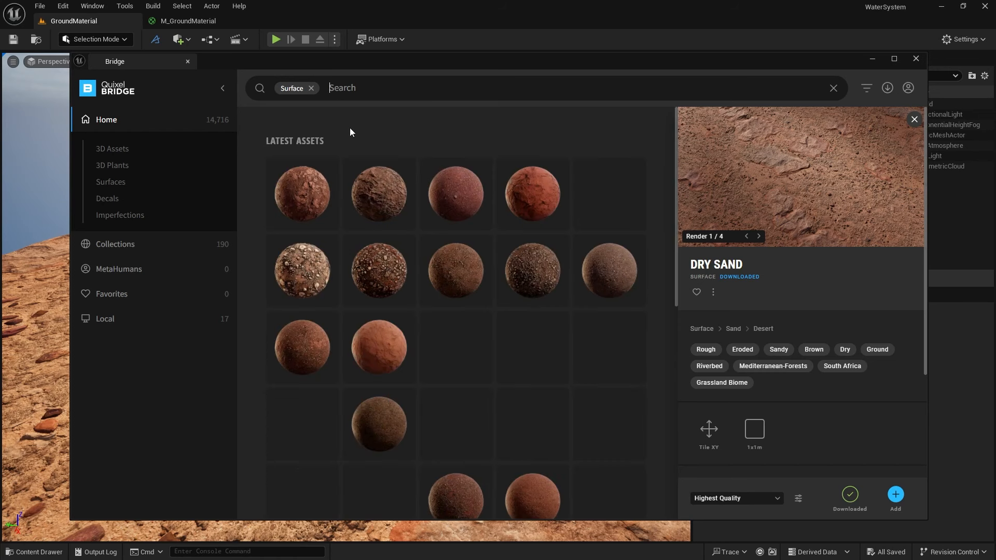
left_click(311, 89)
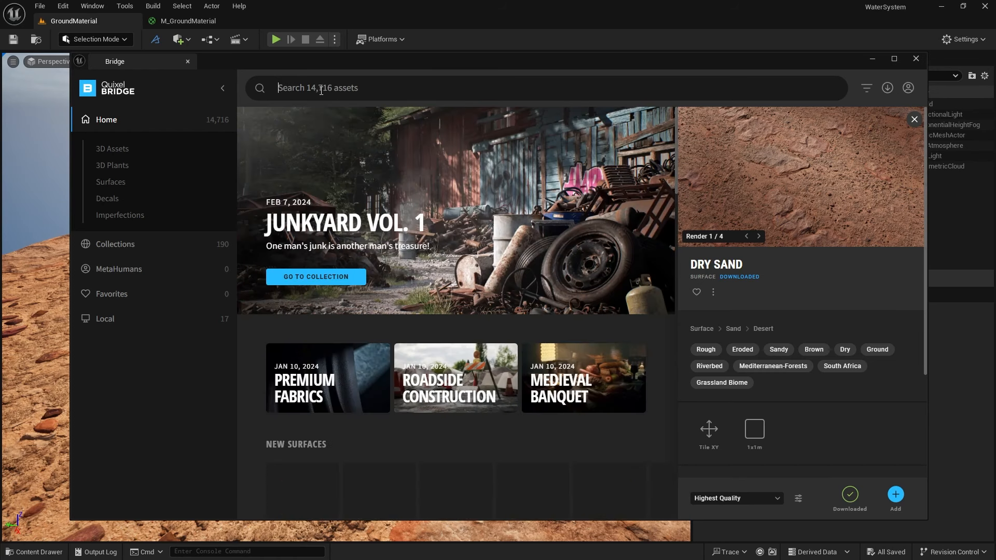
- Search Quixel Bridge for "imperfection", browse the available maps, and minimize Bridge
left_click(322, 91)
type("impoe")
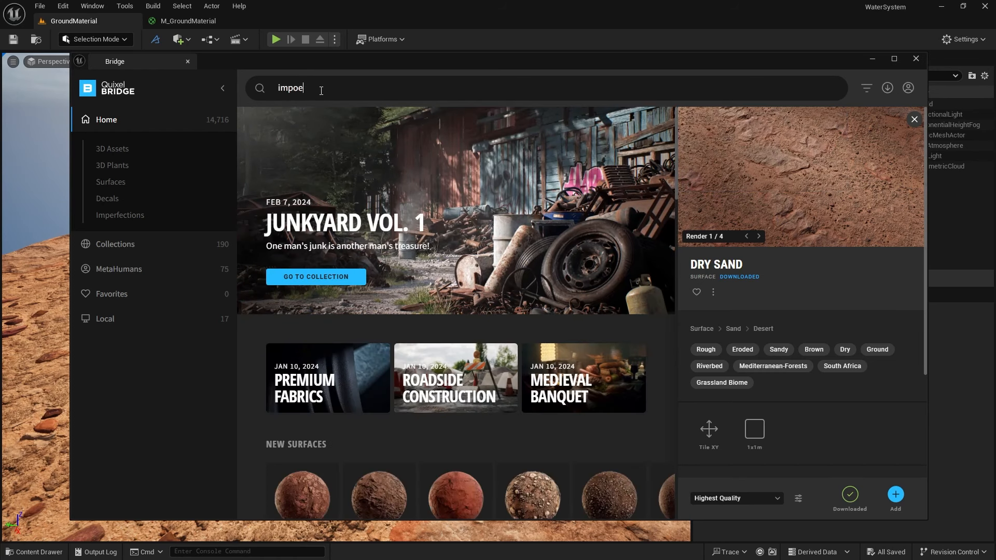
type("rfection")
key("Return")
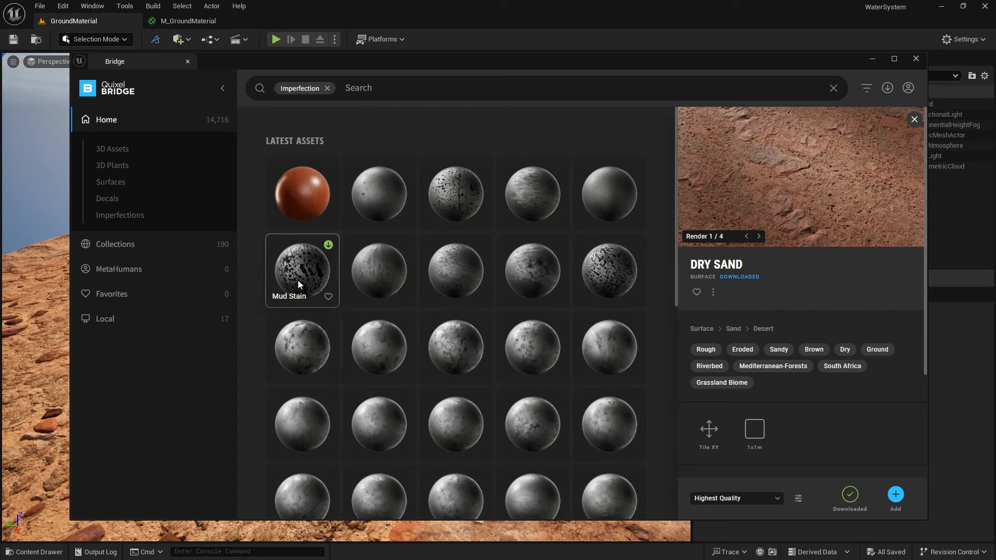
scroll(404, 289, "down", 5)
scroll(405, 292, "down", 3)
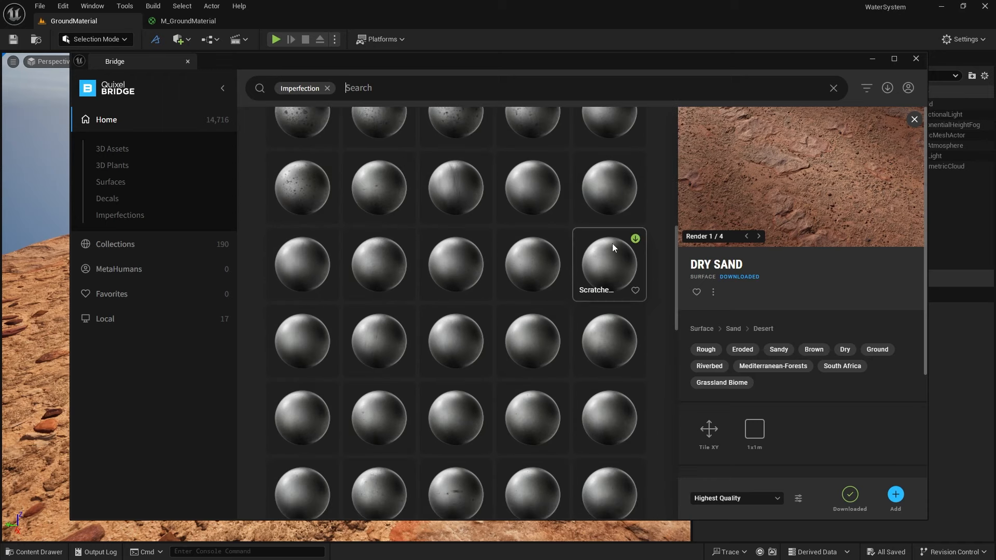
left_click(874, 61)
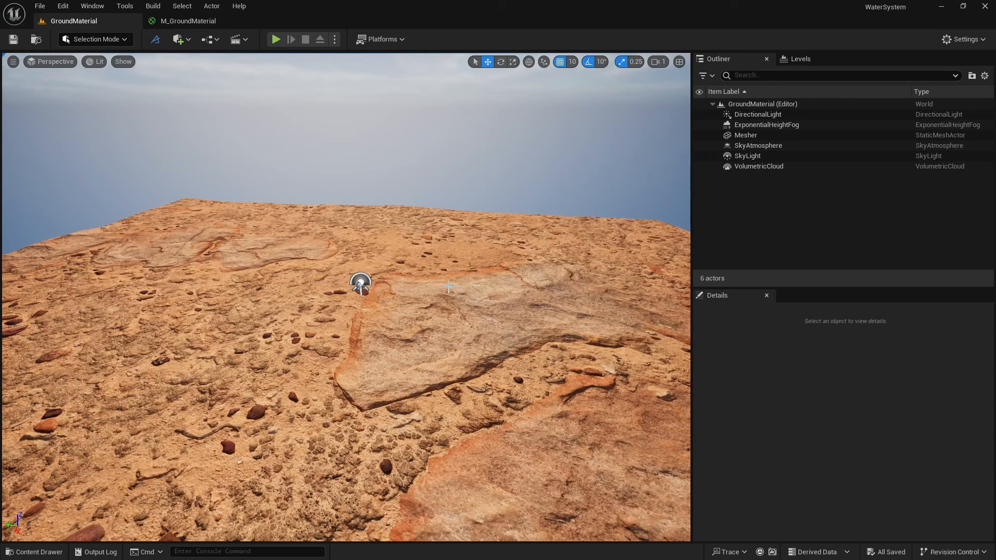
- Open the Output texture from the WaterSystem/BlendMaterial folder, examine its mask pattern, and close it
left_click(57, 546)
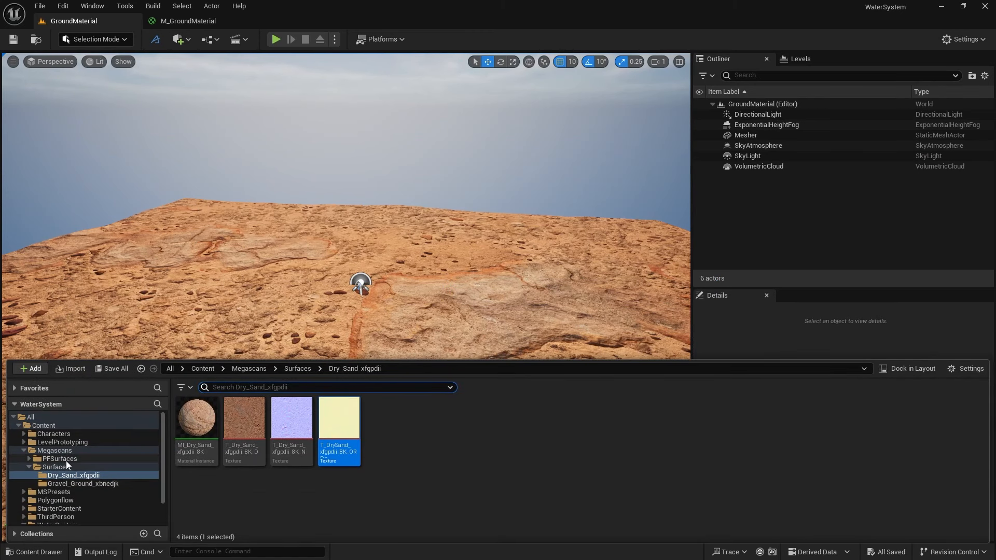
scroll(80, 468, "down", 2)
double_click(57, 496)
left_click(63, 503)
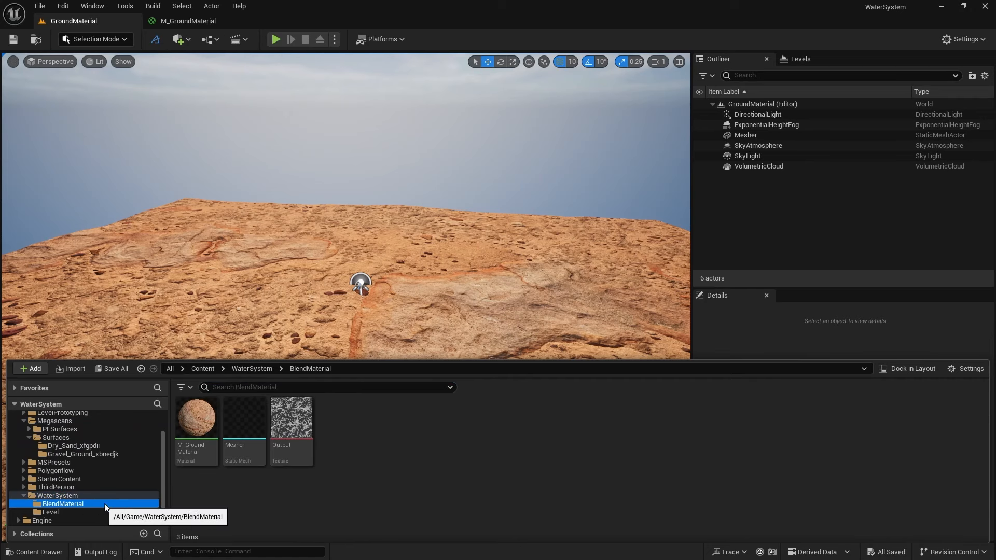
double_click(292, 419)
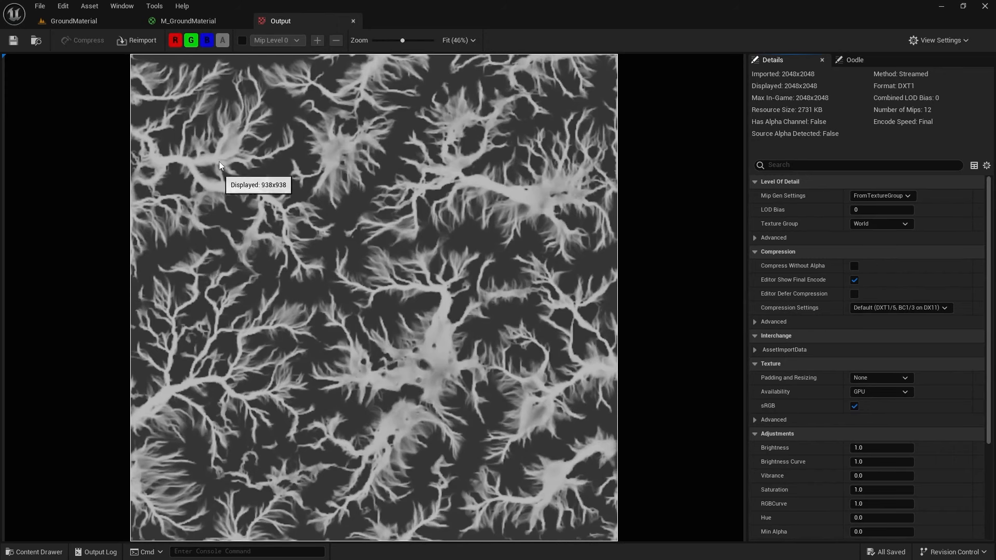
left_click(353, 21)
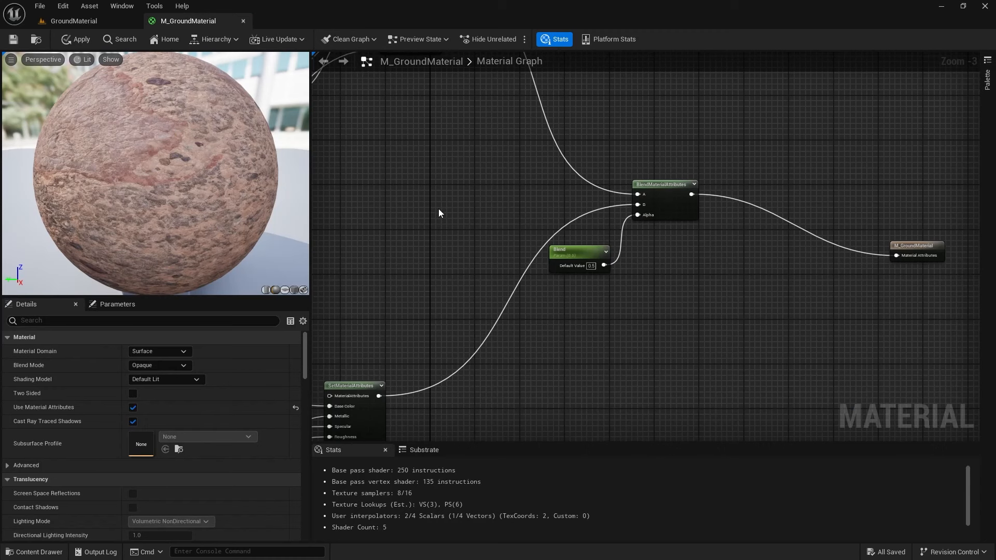
- Move the Blend parameter node below the BlendMaterialAttributes node and rename the parameter to IntensityBlend
left_click_drag(587, 251, 597, 326)
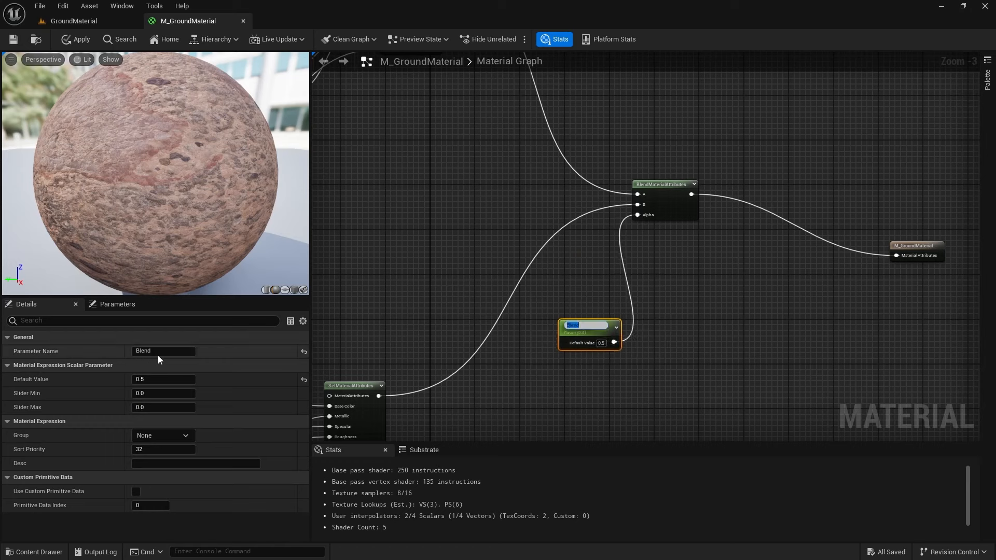
left_click(135, 351)
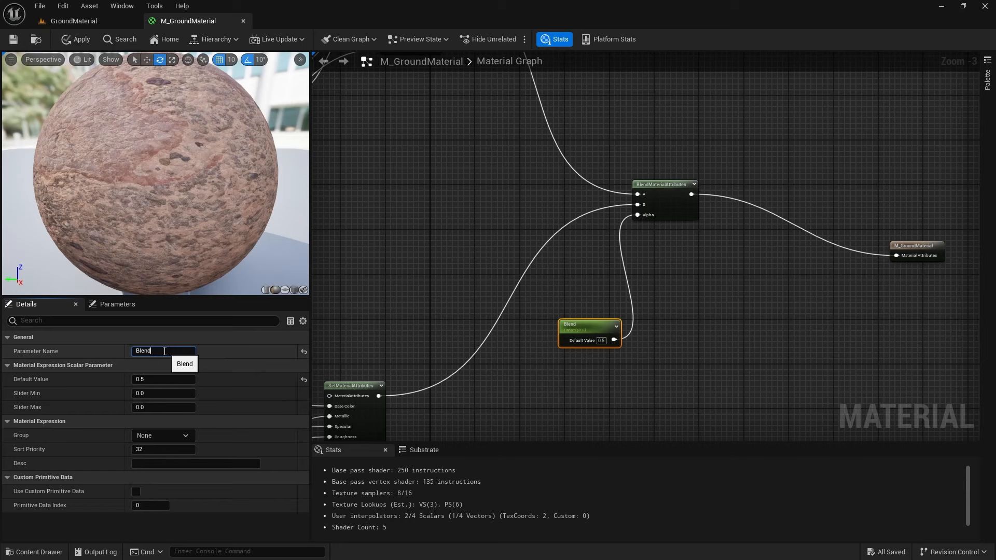
key("BackSpace")
type("IntensityBlend")
key("Return")
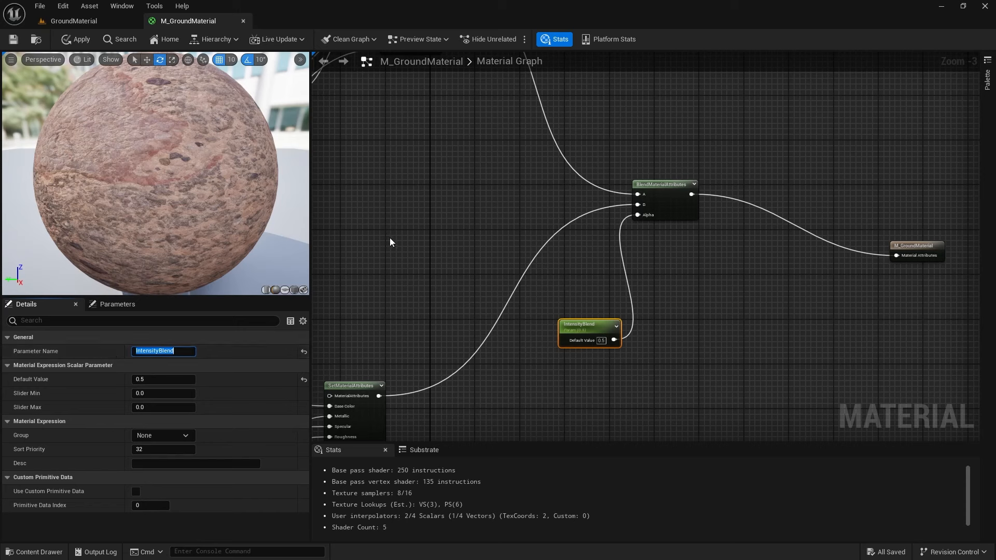
- Shift the blend node aside and add a Texture Sample node using the Output texture, placed above IntensityBlend
left_click_drag(672, 186, 699, 186)
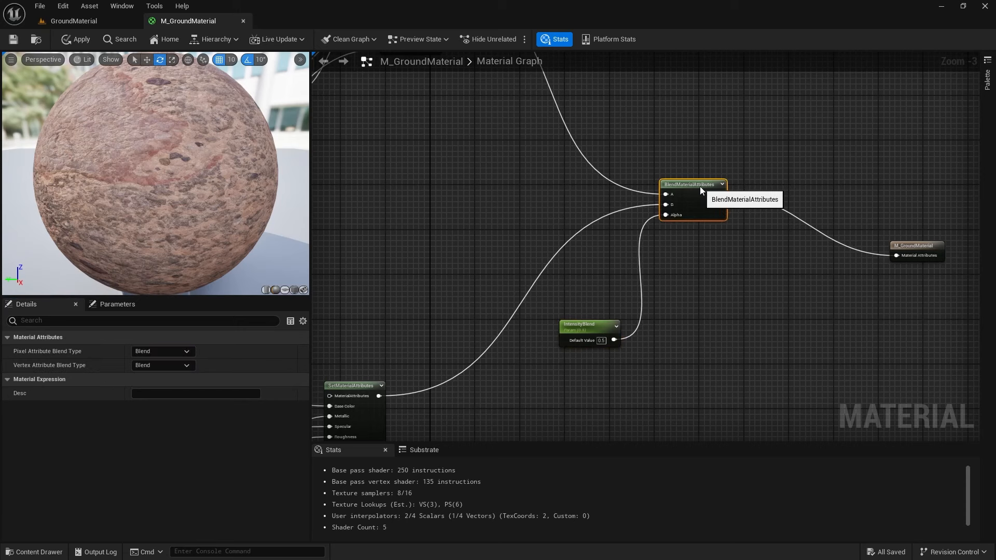
right_click(588, 257)
type("textu")
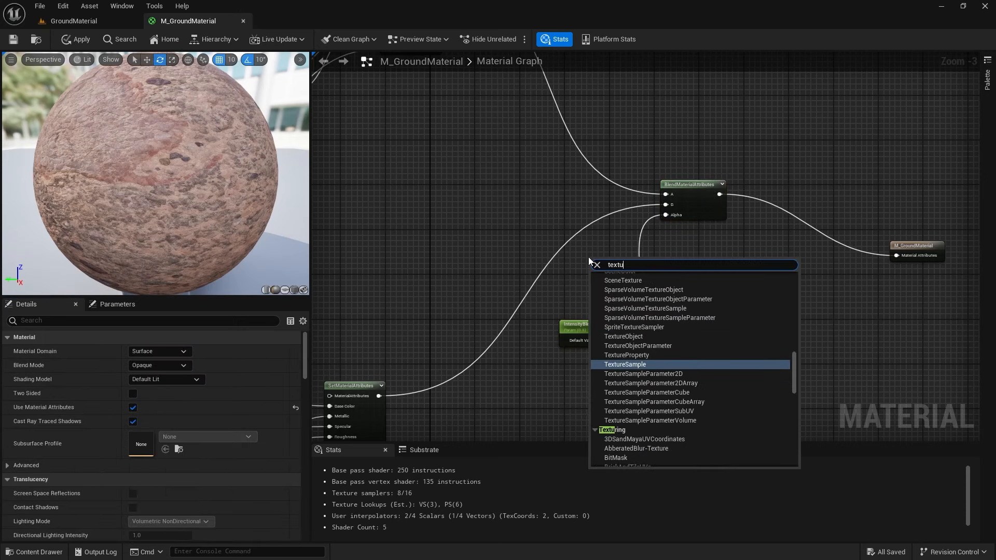
key("Return")
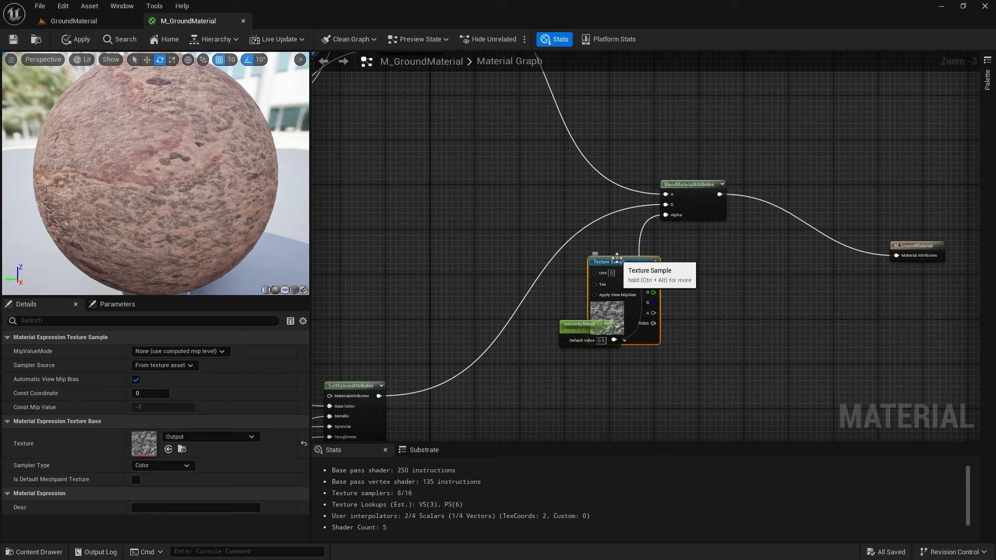
left_click_drag(599, 260, 537, 227)
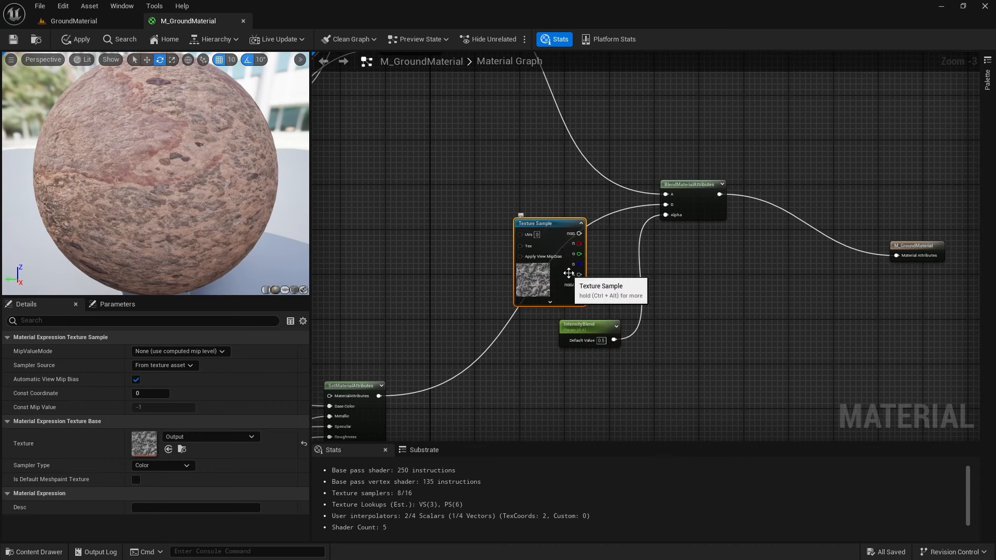
- Check which texture is selected in the BlendMaterial folder and return to the M_GroundMaterial graph
left_click(74, 20)
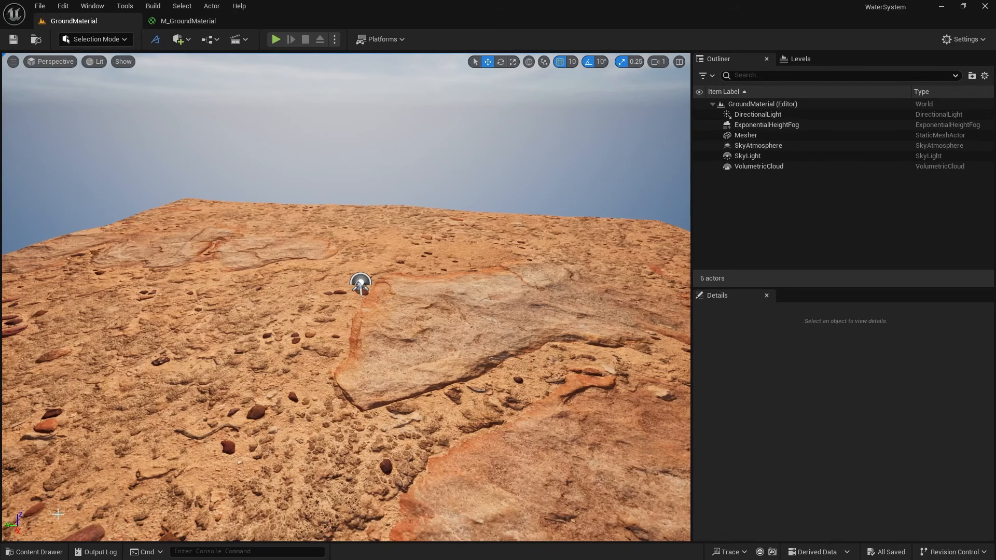
left_click(34, 552)
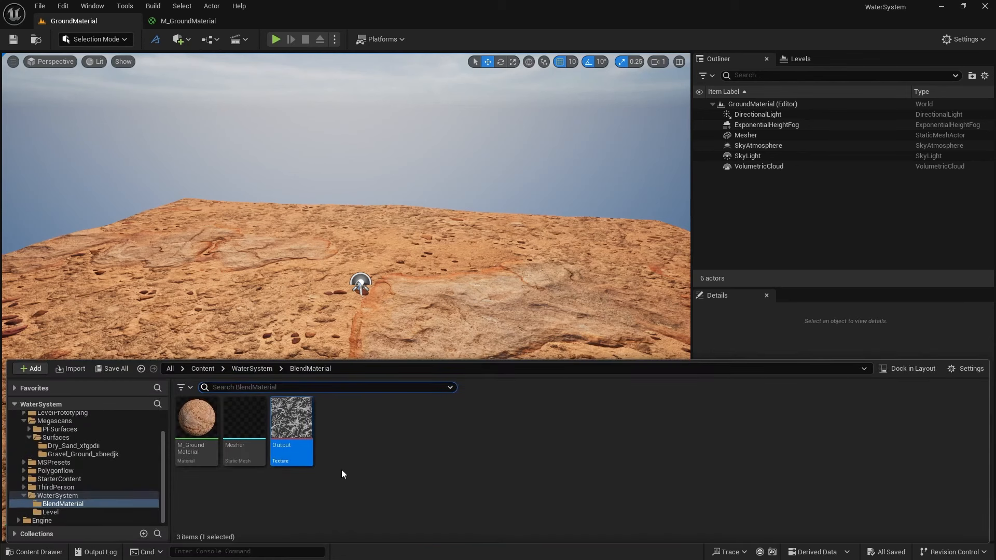
left_click(184, 23)
- Multiply the Texture Sample's RGB by IntensityBlend, feed the product into the BlendMaterialAttributes Alpha input, and shift the blend node to make room
left_click_drag(580, 234, 745, 188)
left_click(649, 266)
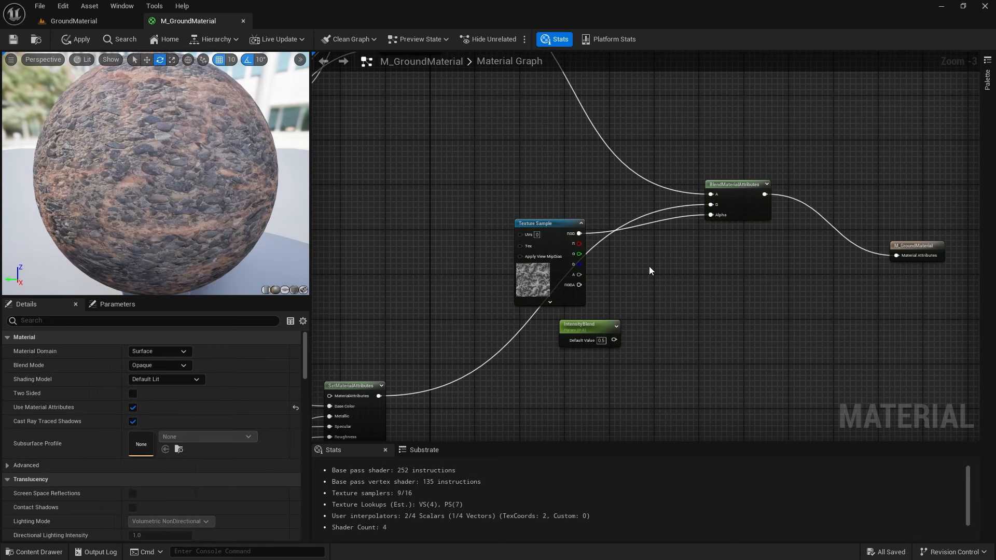
left_click(649, 266)
left_click_drag(655, 282, 578, 234)
left_click_drag(614, 340, 711, 215)
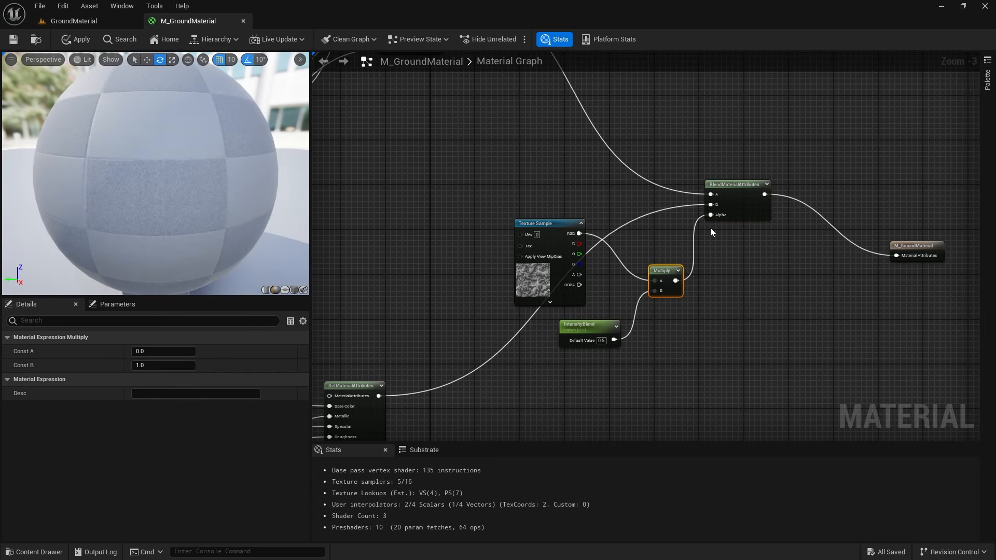
- Set the IntensityBlend parameter's default value to 1
left_click(602, 340)
type("1")
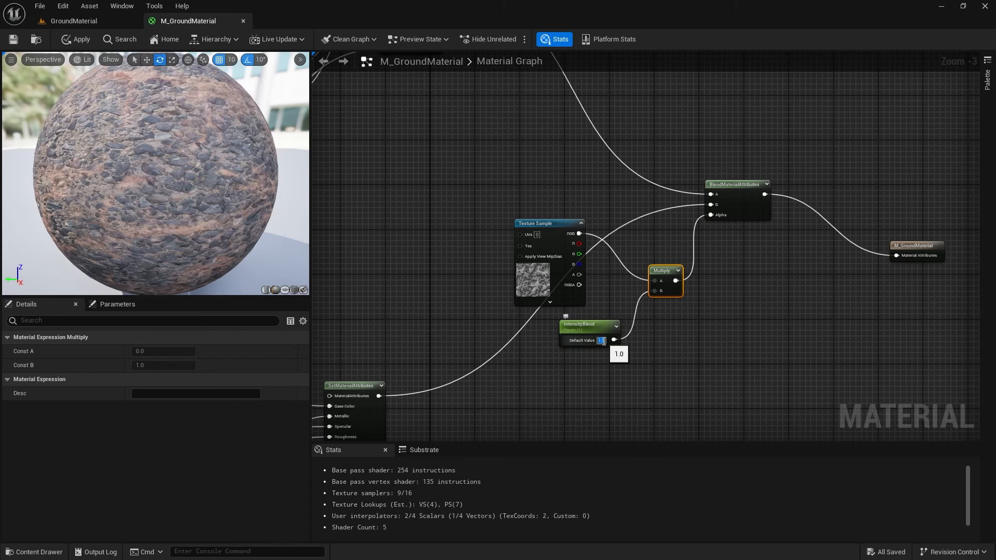
key("Return")
- Switch the material preview mesh to a plane and examine the blended pattern on it
left_click_drag(135, 171, 223, 183)
left_click(285, 290)
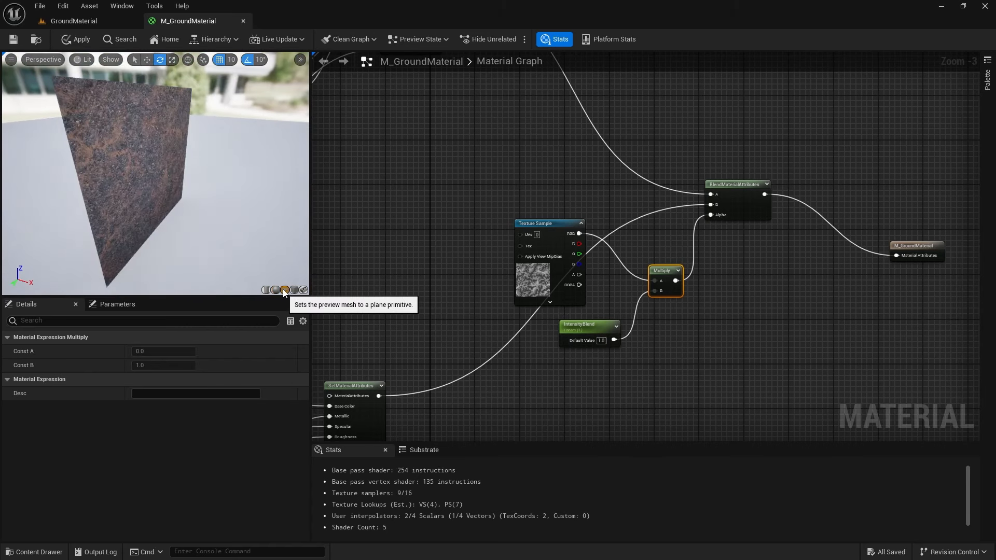
mouse_move(181, 179)
left_mouse_down()
mouse_move(124, 166)
mouse_move(184, 170)
left_mouse_up()
scroll(162, 173, "up", 6)
scroll(162, 174, "down", 4)
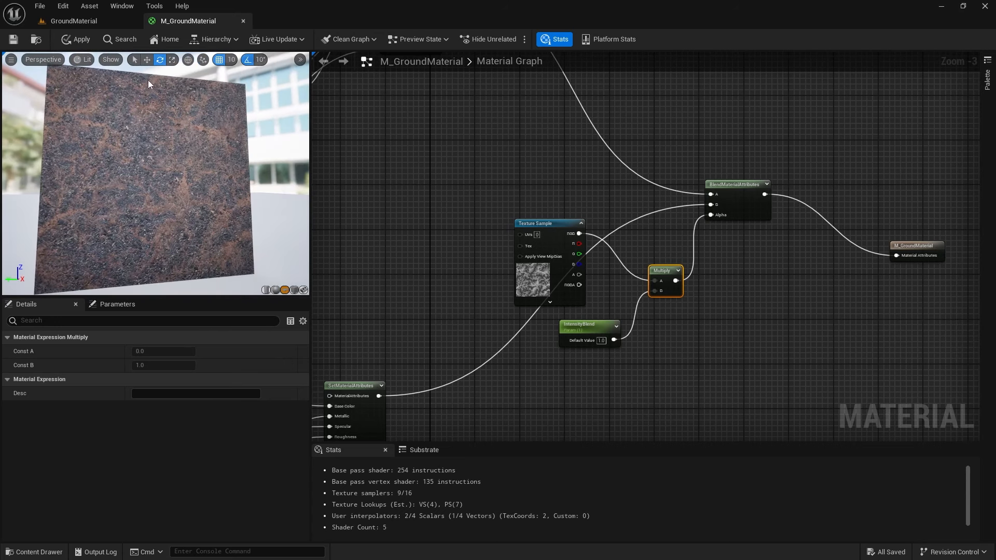
- Inspect the textured blend between gravel and sand on the ground mesh in the GroundMaterial level
left_click(89, 19)
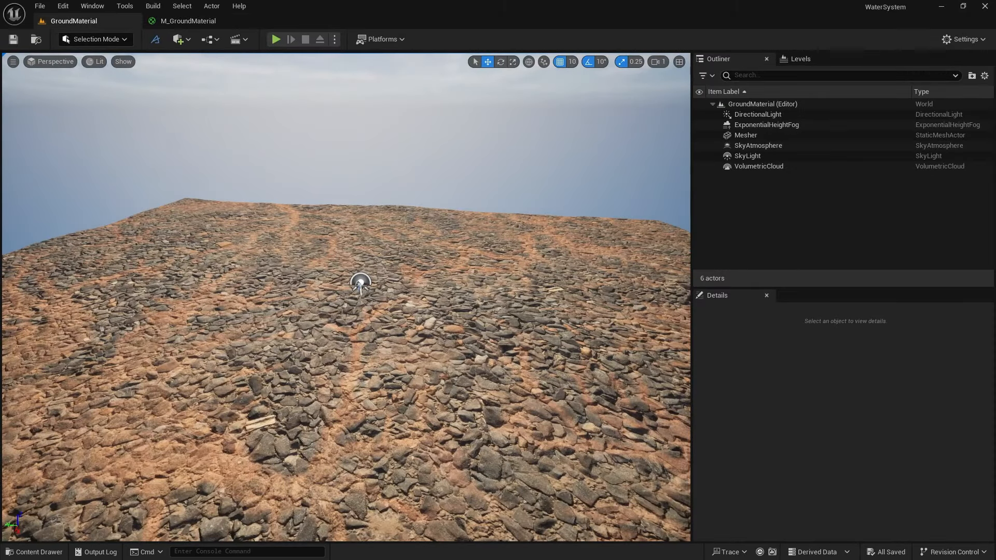
right_click_drag(346, 297, 312, 331)
key("w")
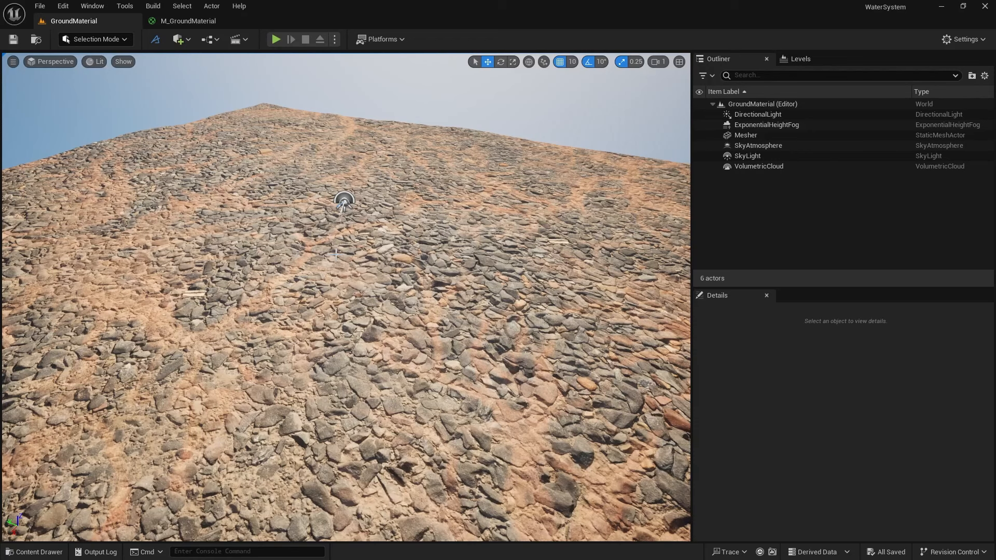
- Create a material instance of M_GroundMaterial named Ground and apply it to the ground mesh in the level
left_click(35, 552)
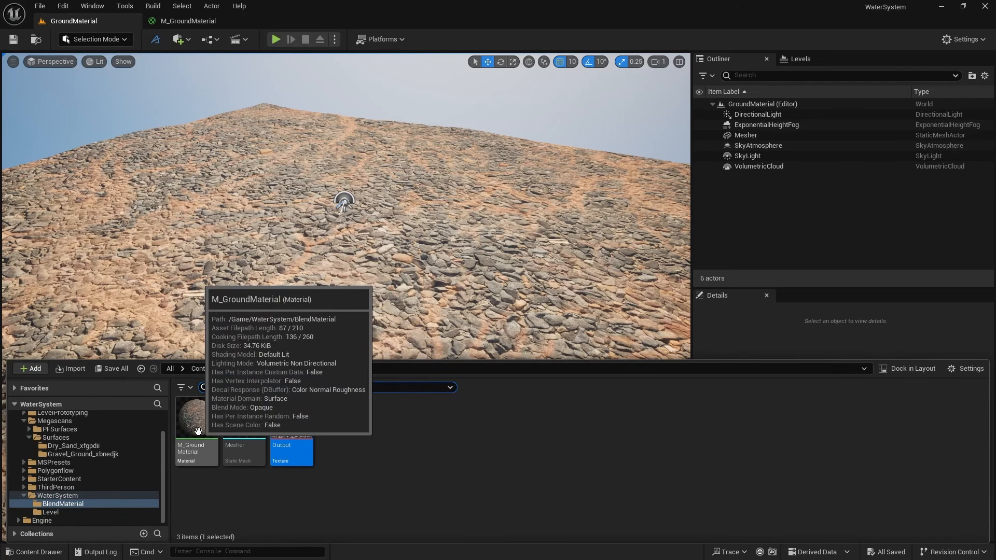
right_click(215, 440)
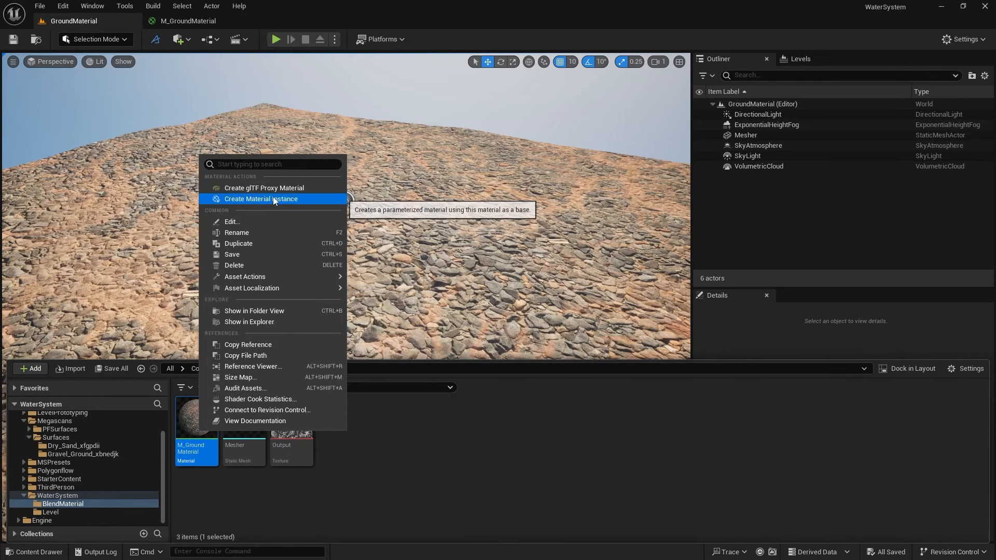
left_click(299, 199)
type("Ground")
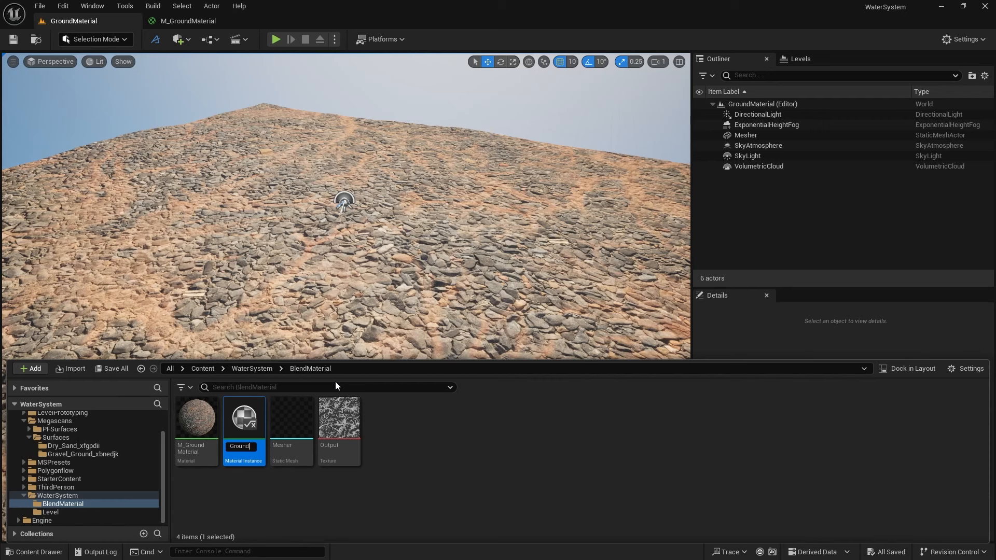
key("Return")
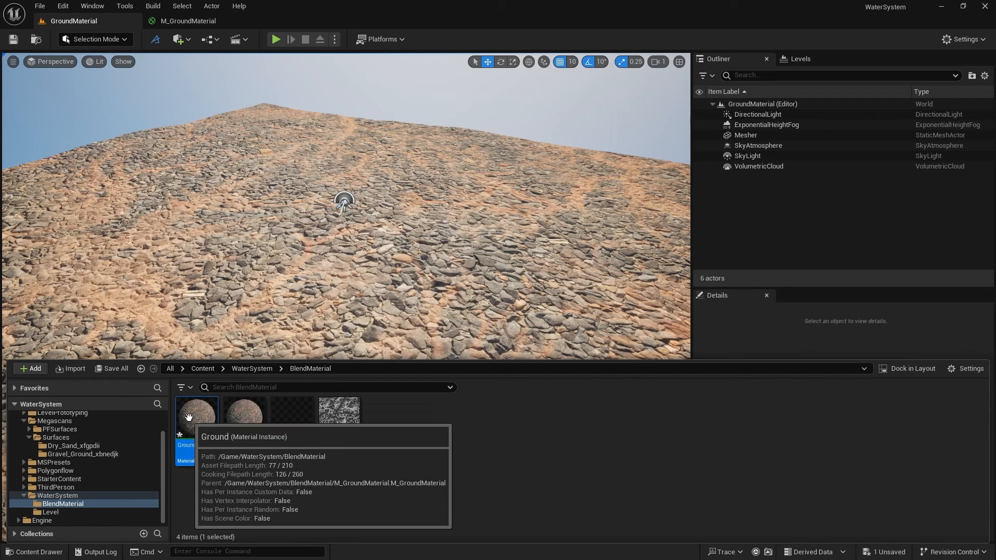
left_click_drag(190, 417, 246, 247)
left_click(37, 553)
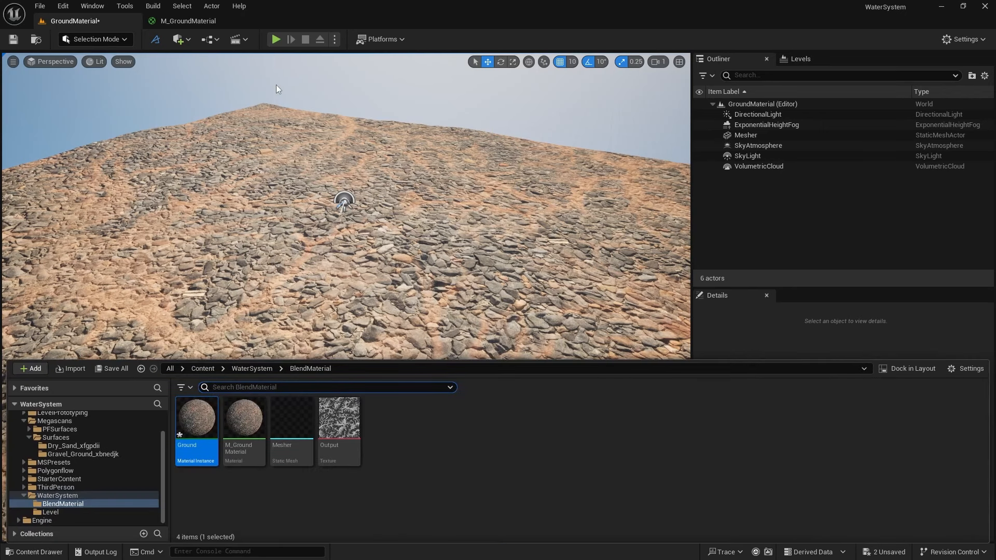
- Open the Ground material instance in a floating window over the level viewport and close the M_GroundMaterial editor
double_click(195, 415)
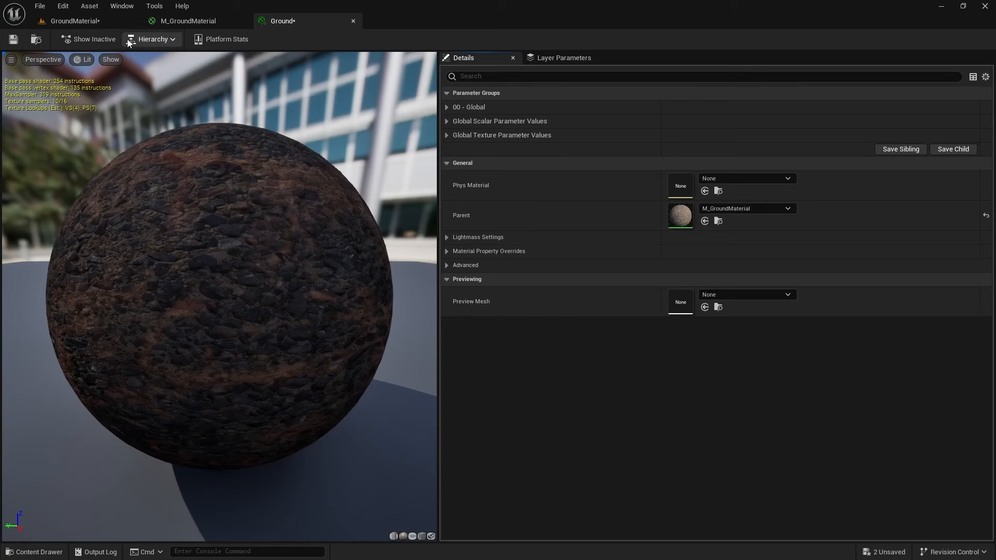
left_click(242, 21)
left_click(97, 22)
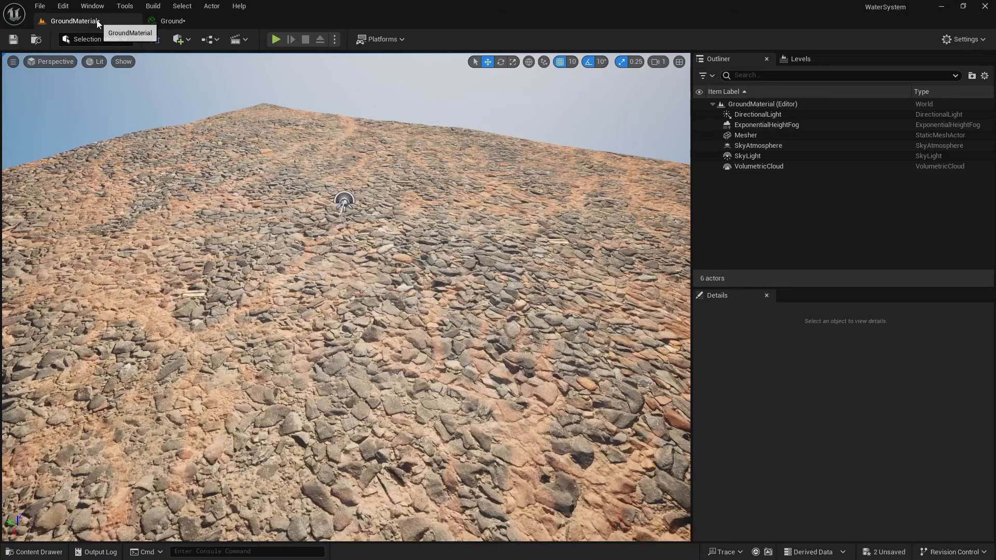
left_click(173, 21)
left_click_drag(173, 21, 337, 129)
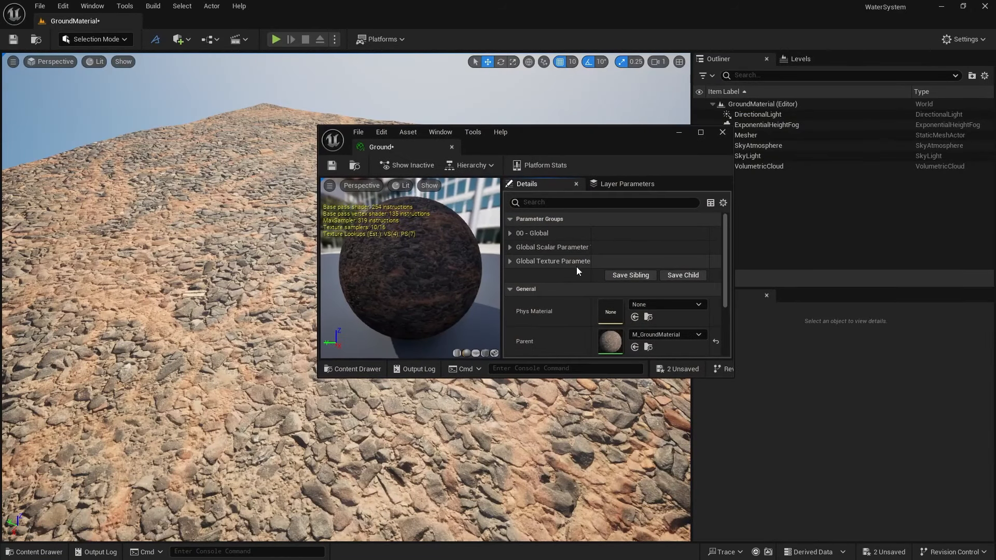
- Enable the Tiling/Offset override in the Ground instance and set Tiling X and Tiling Y to 10
left_click(513, 233)
left_click(527, 247)
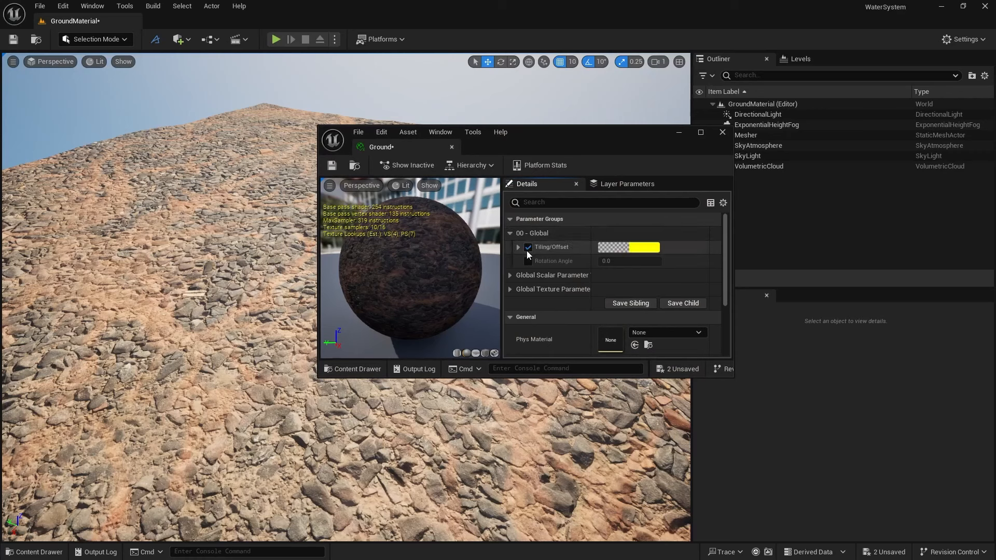
left_click(518, 247)
left_click(605, 261)
type("10")
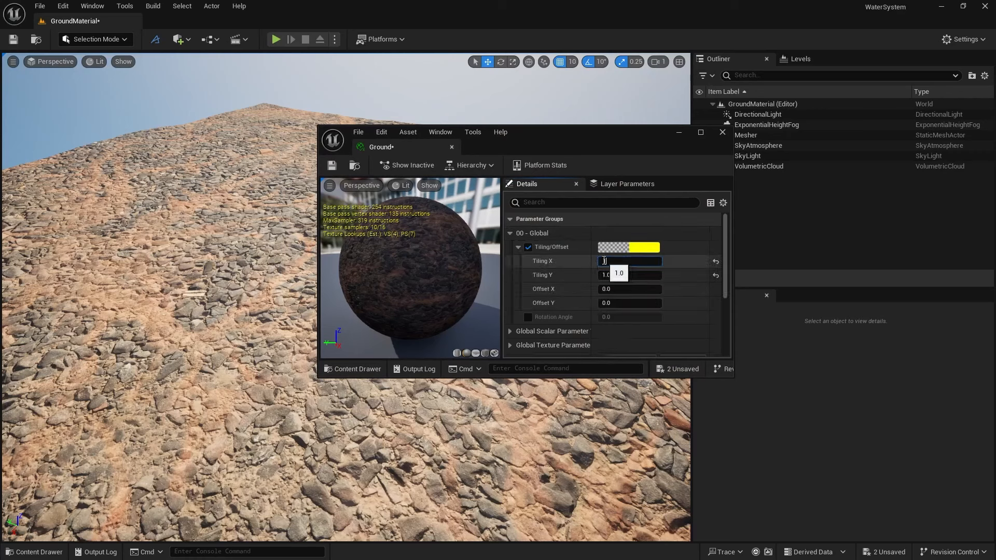
key("Tab")
type("10")
key("Tab")
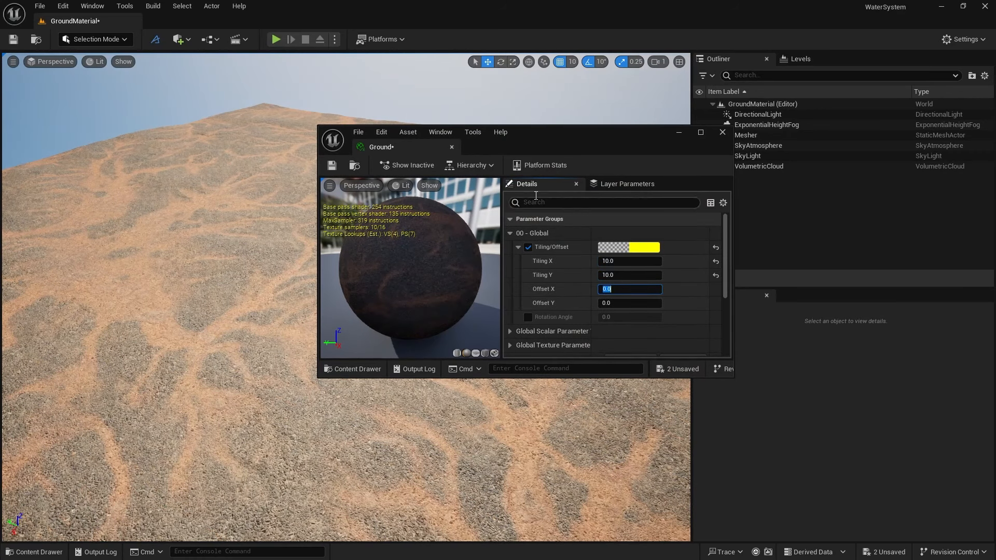
- Examine the tiling on the ground mesh up close and review the instance's global texture parameters
left_click_drag(547, 138, 637, 73)
key("w")
right_click_drag(311, 332, 301, 305)
key("q")
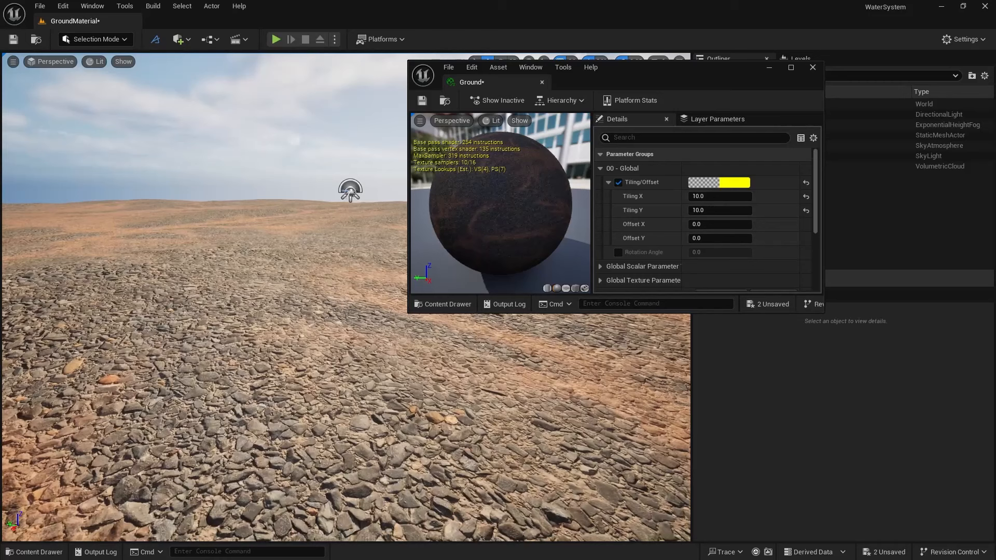
scroll(611, 244, "down", 2)
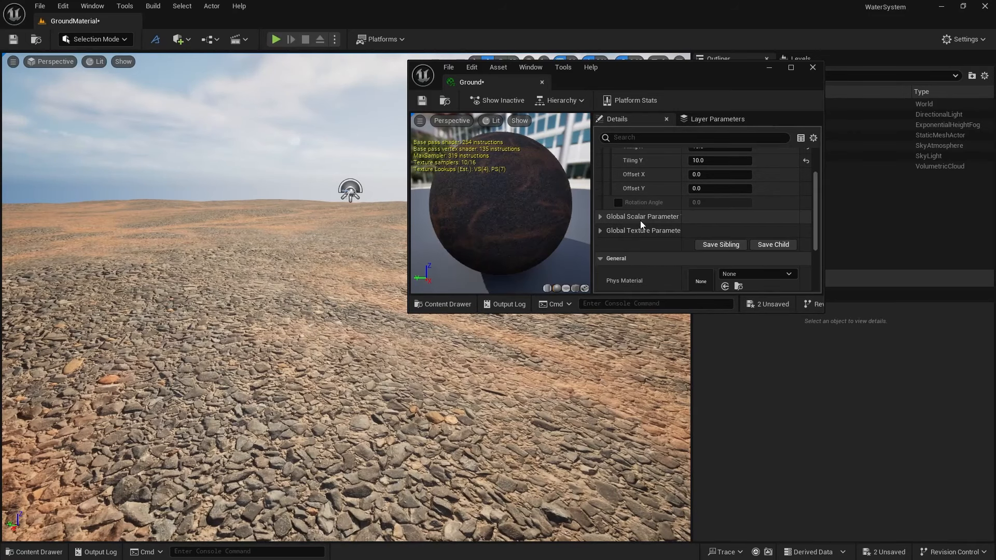
left_click(600, 231)
scroll(624, 237, "down", 3)
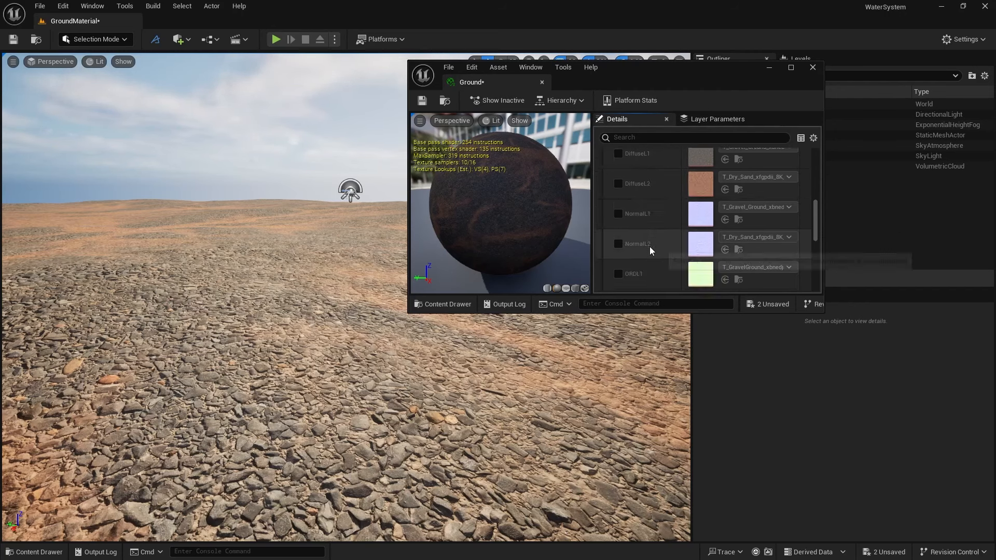
scroll(651, 248, "down", 3)
scroll(651, 248, "up", 2)
scroll(650, 247, "up", 5)
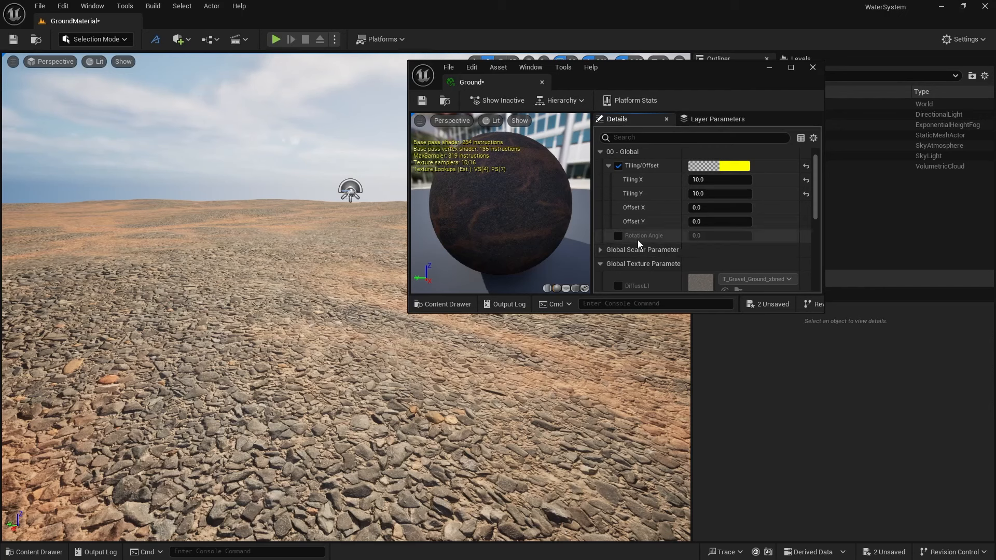
- Enable the IntensityBlend override, set it to 3, and check the gravel and sand blend across the ground
scroll(637, 240, "down", 2)
left_click(600, 183)
left_click(617, 197)
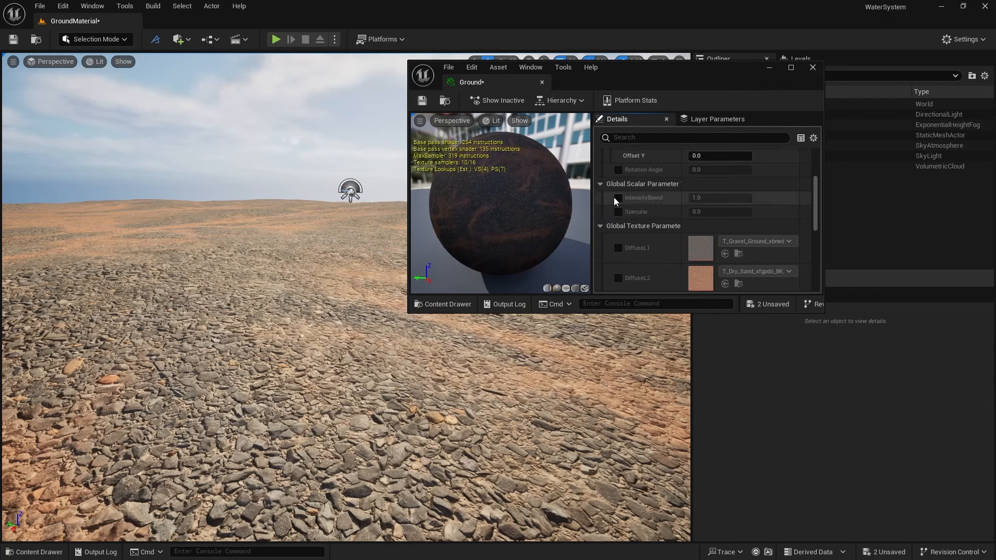
left_click(711, 196)
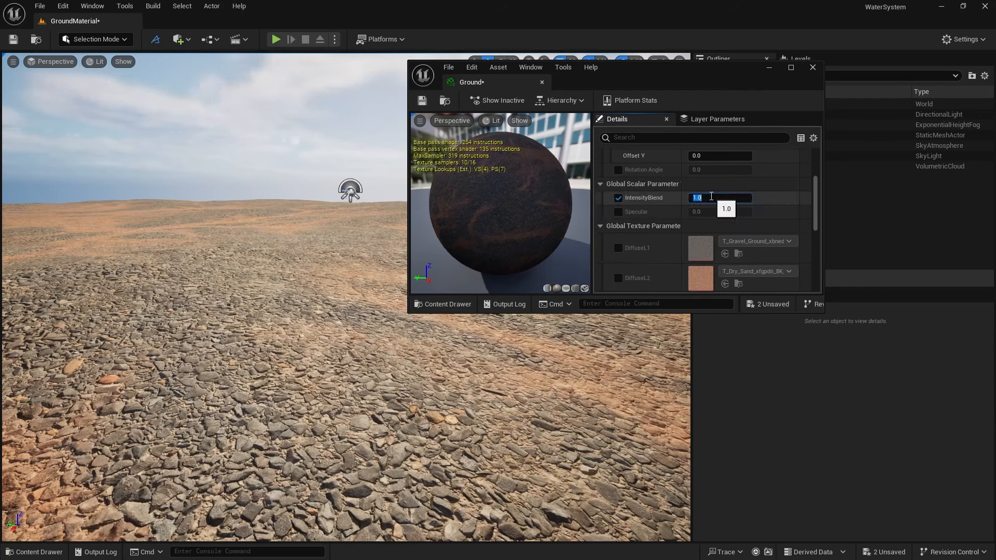
type("3")
key("Return")
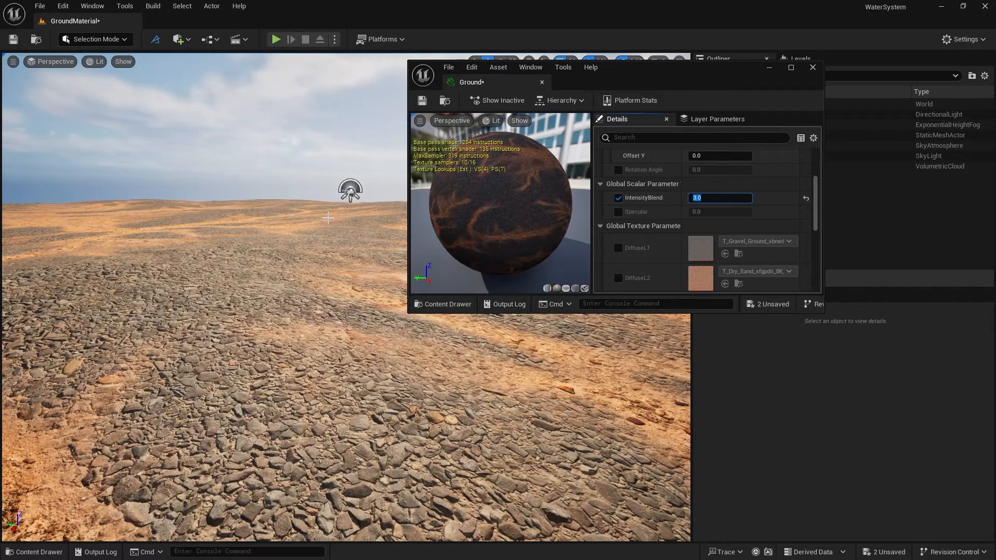
right_click_drag(328, 218, 311, 235)
key("w")
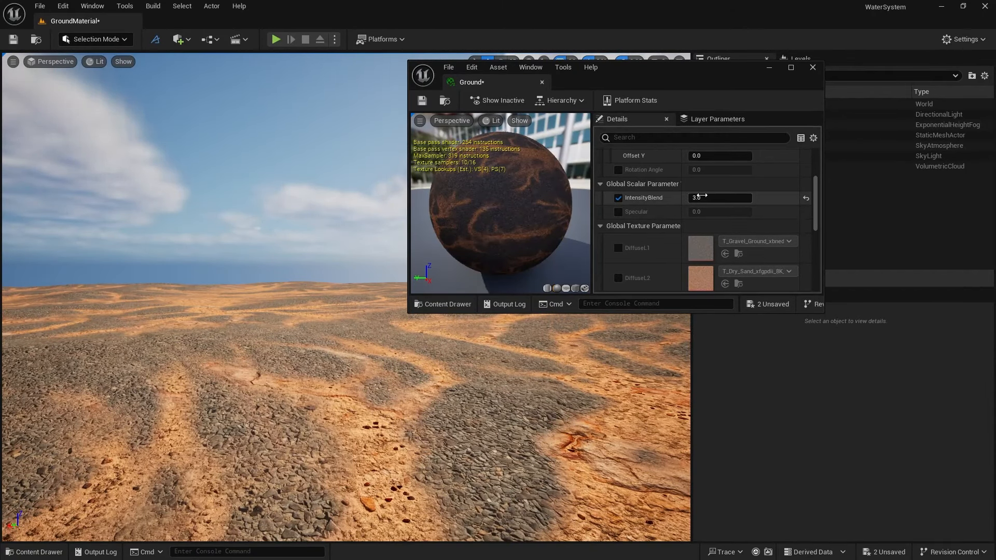
- Try IntensityBlend values of 0.5 and 5 to compare the blend strength on the ground
left_click(701, 197)
type("0.5")
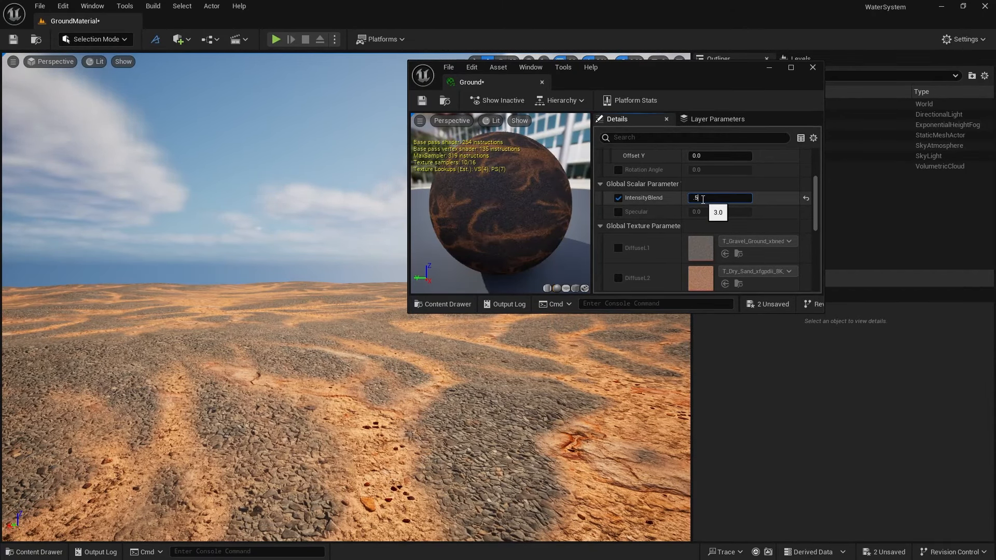
key("Return")
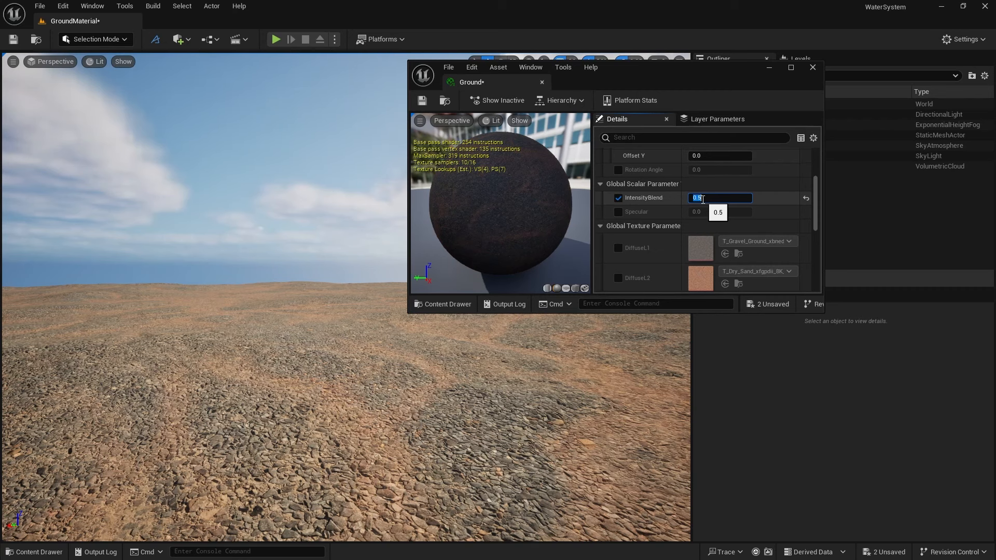
type("5.0")
key("Return")
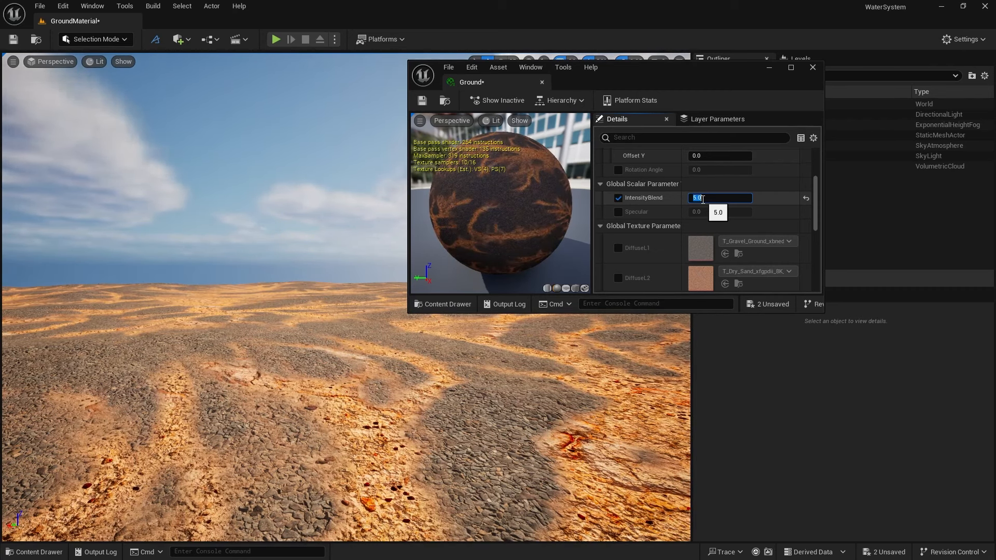
- Set IntensityBlend to 2 and inspect the blended ground from a closer viewpoint
type("2.0")
key("Return")
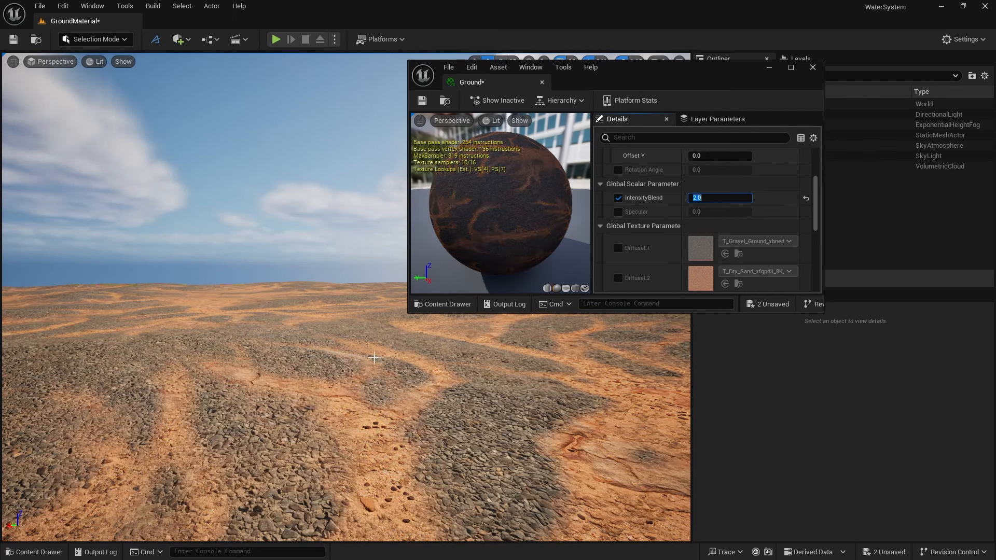
key("q")
right_click_drag(343, 363, 354, 374)
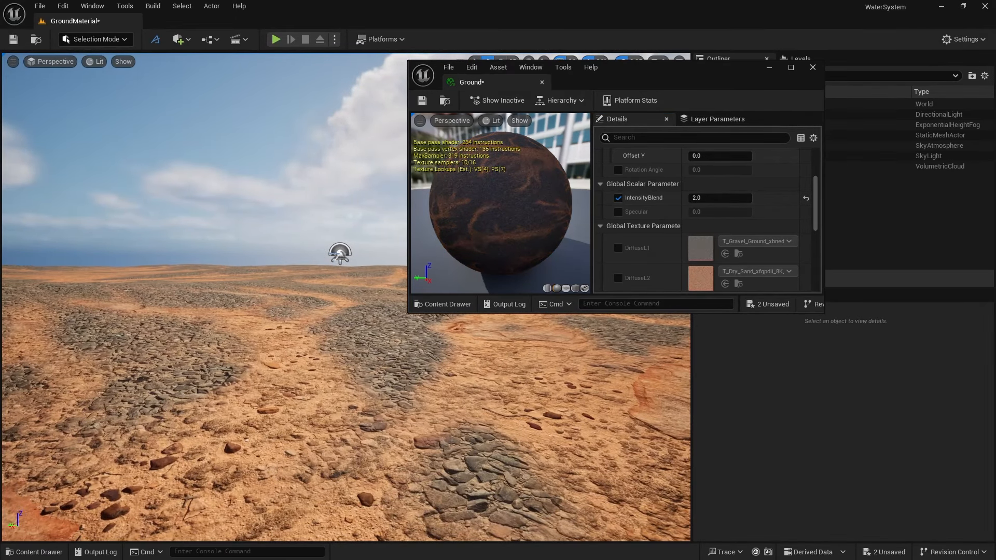